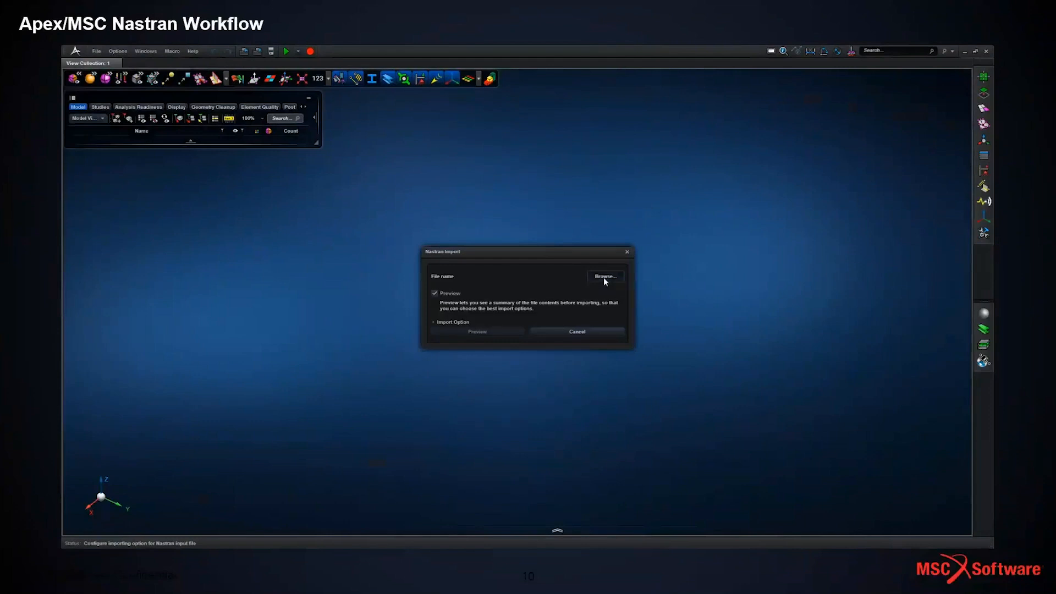
Step: Choose Nastran_ILB2_Demo_Aero_01.bdf as the Nastran import file and generate its import preview
left_click(605, 280)
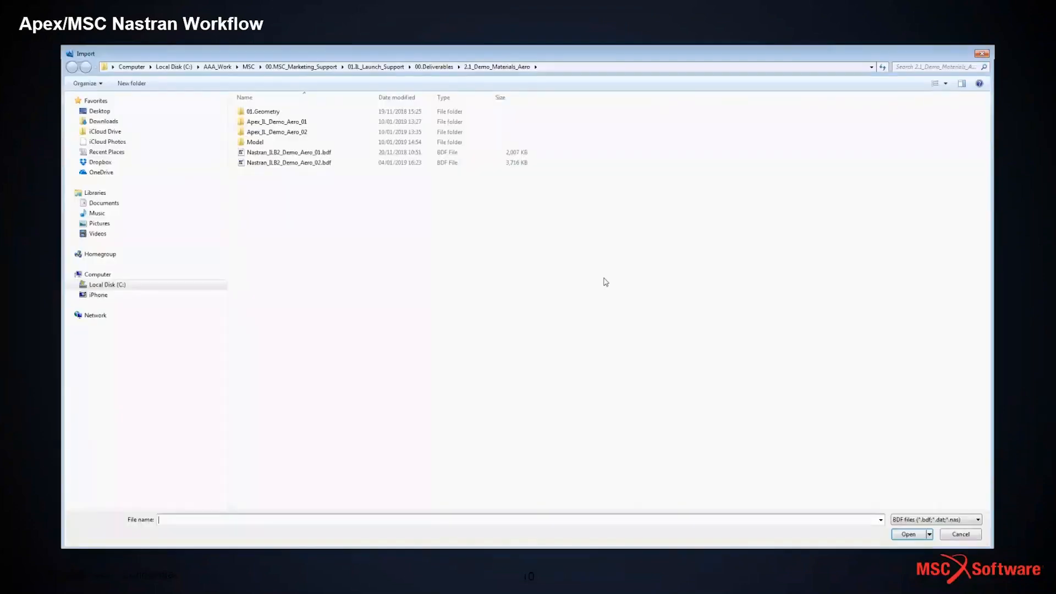
left_click(311, 156)
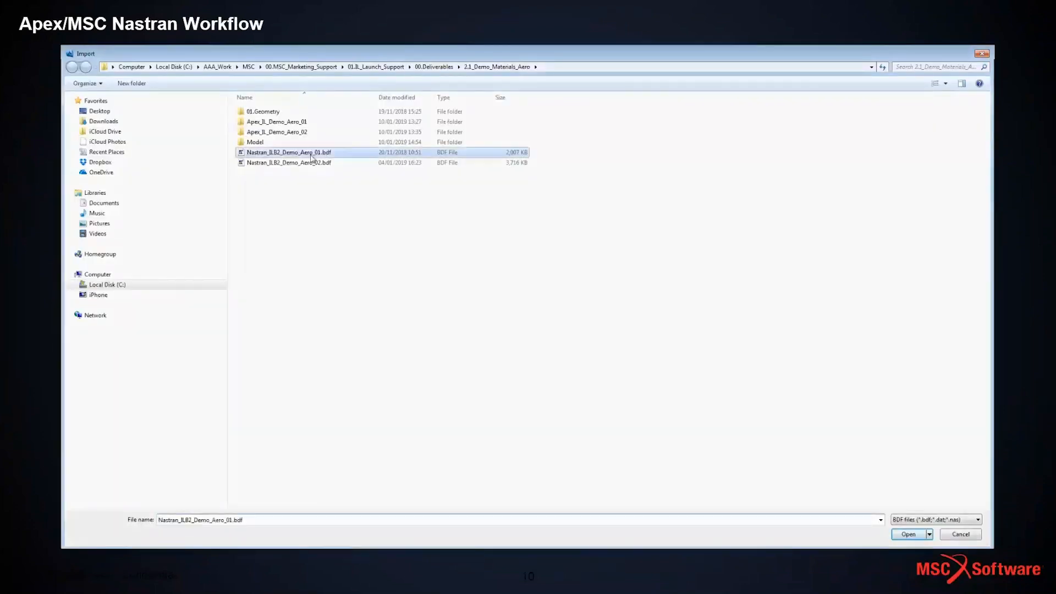
left_click(911, 535)
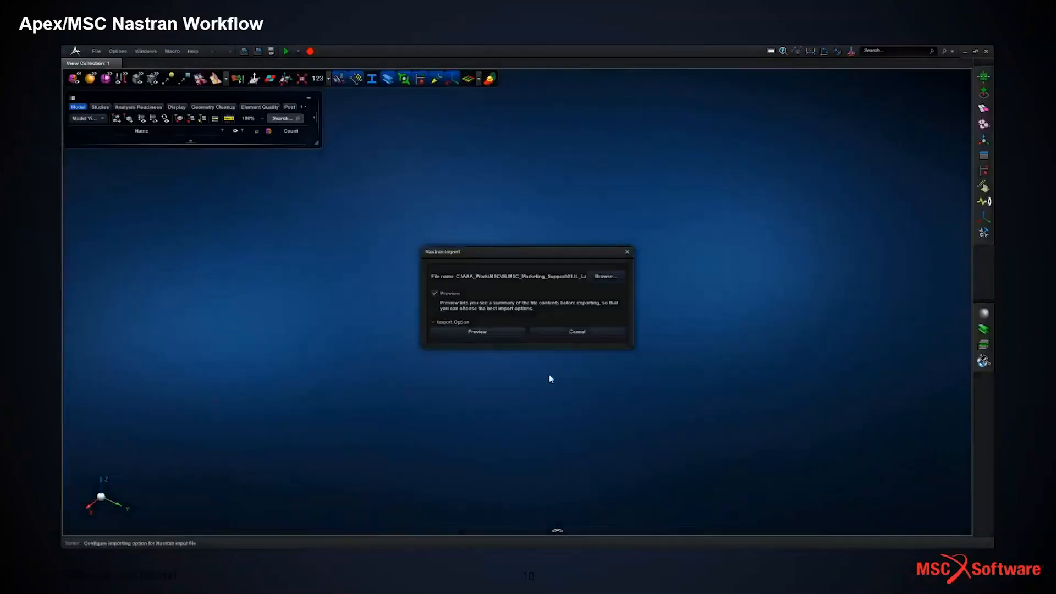
left_click(481, 332)
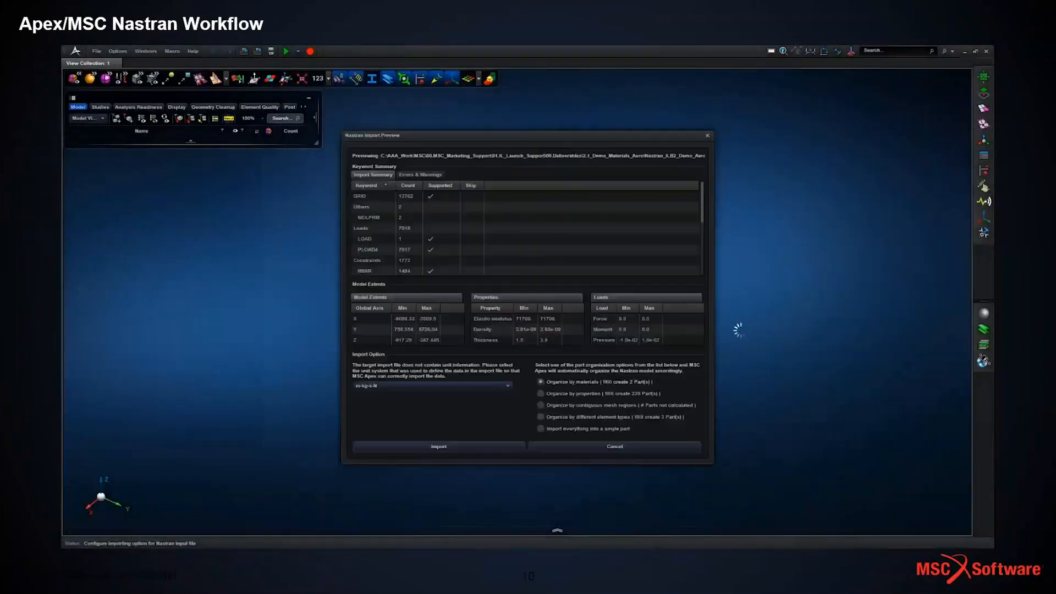
Step: Import the model with the mm-t-s-N unit system, organized by contiguous mesh regions, after reviewing the keyword summary
left_click(509, 385)
left_click_drag(511, 395, 510, 417)
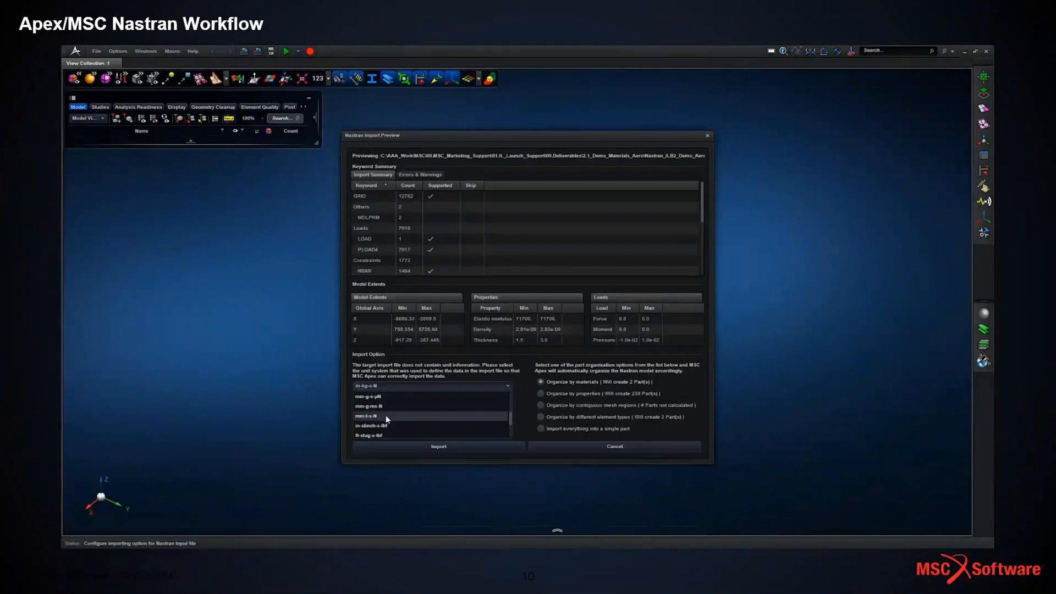
left_click(387, 417)
left_click(388, 191)
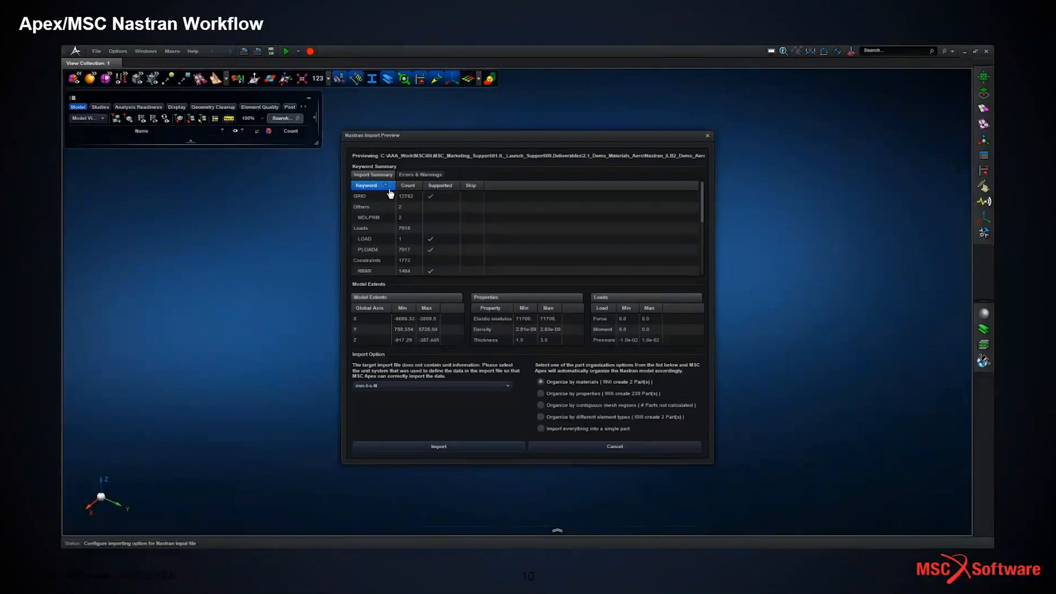
scroll(703, 204, "down", 1)
mouse_move(703, 201)
left_mouse_down()
mouse_move(698, 255)
mouse_move(700, 182)
left_mouse_up()
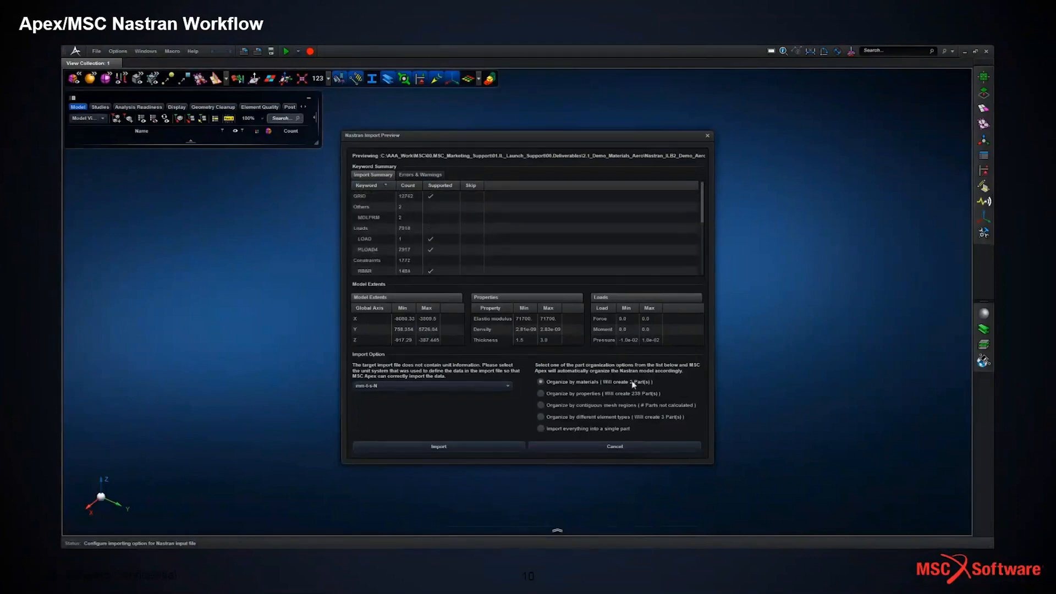
left_click(541, 405)
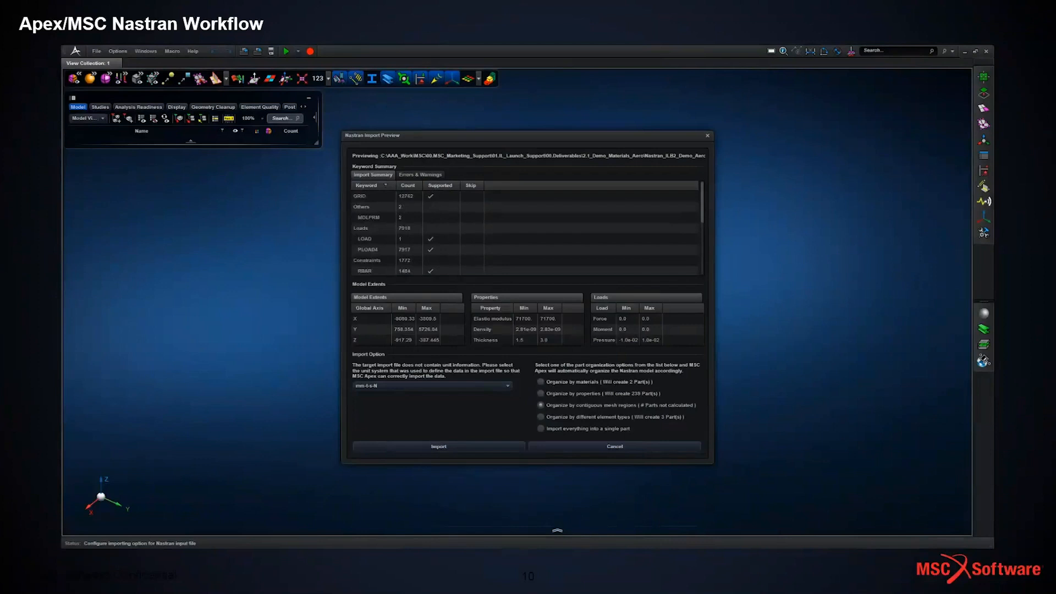
left_click(435, 448)
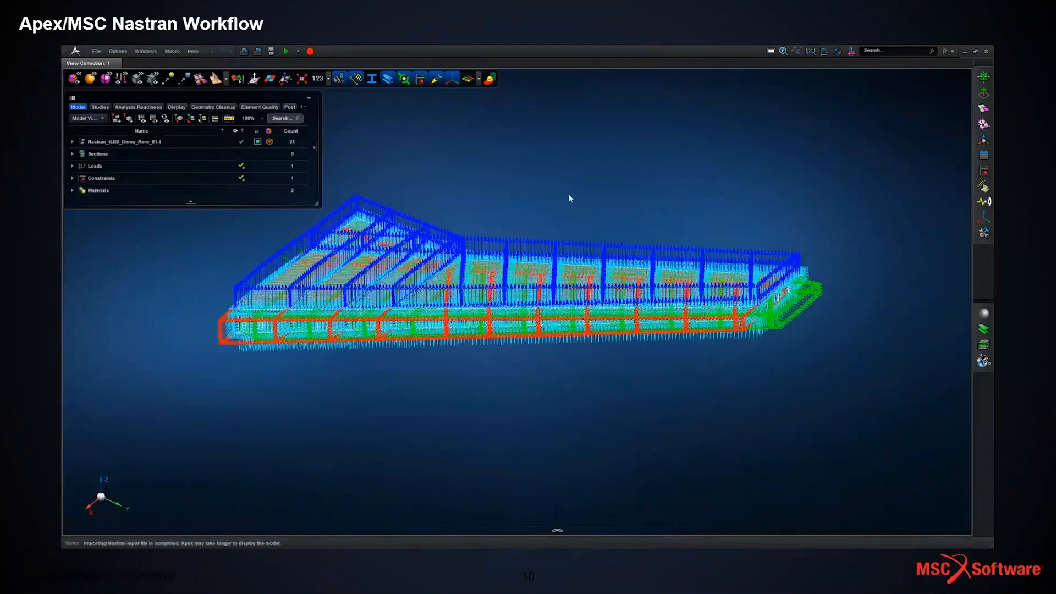
Step: Expand the imported assembly and its Connectors group in the model tree to examine the parts and RBAR elements
middle_click_drag(571, 199, 649, 236)
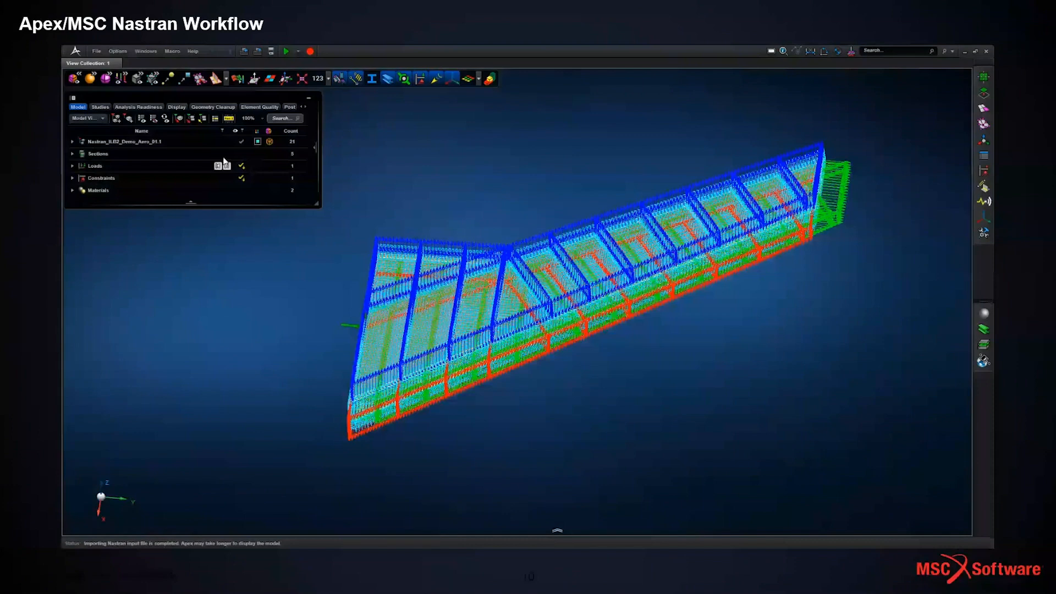
left_click(72, 142)
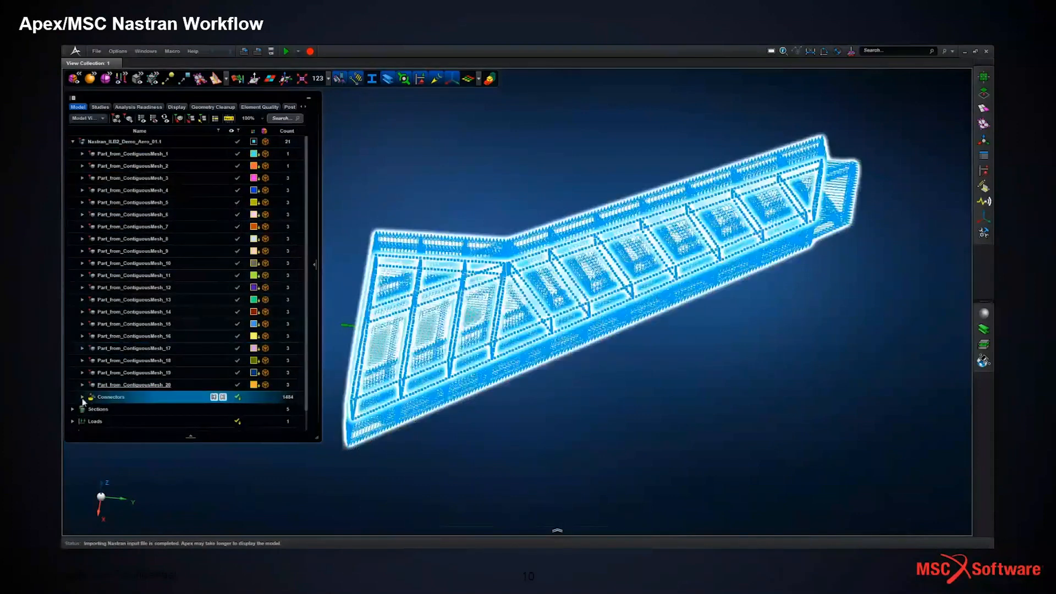
left_click(83, 396)
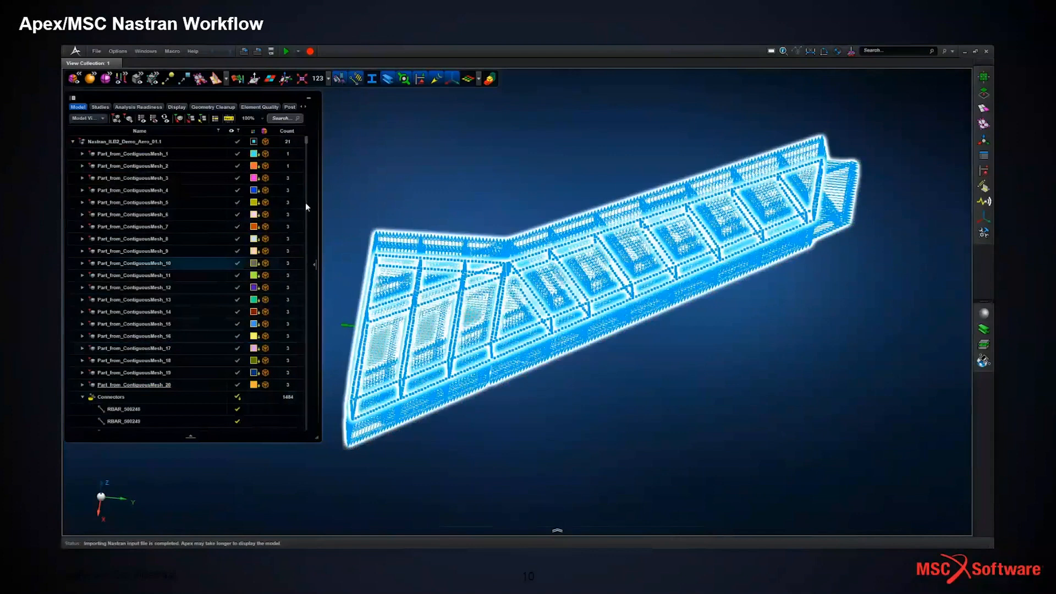
scroll(307, 165, "down", 7)
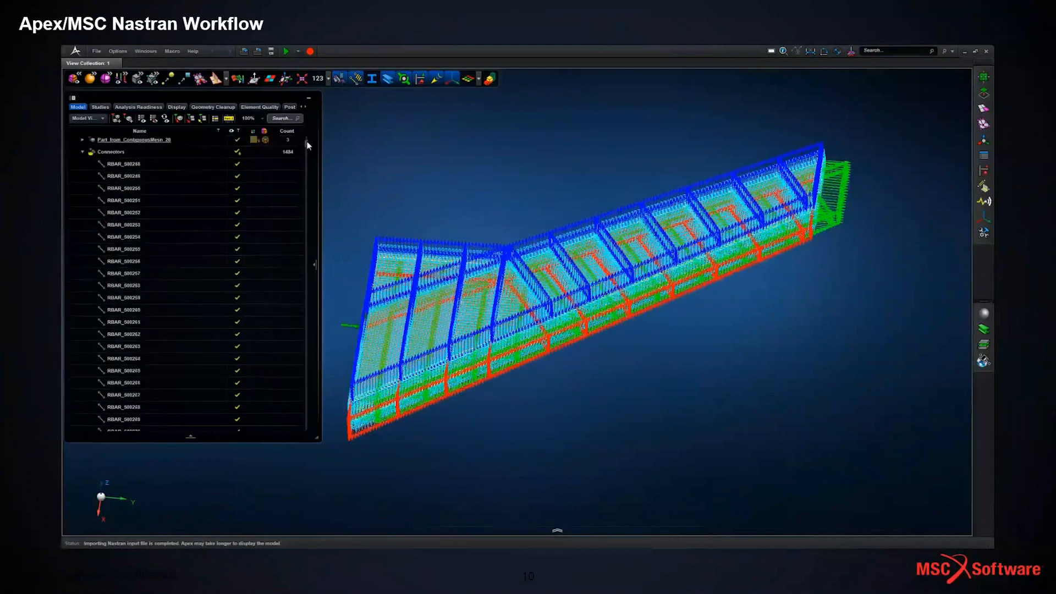
scroll(308, 145, "up", 3)
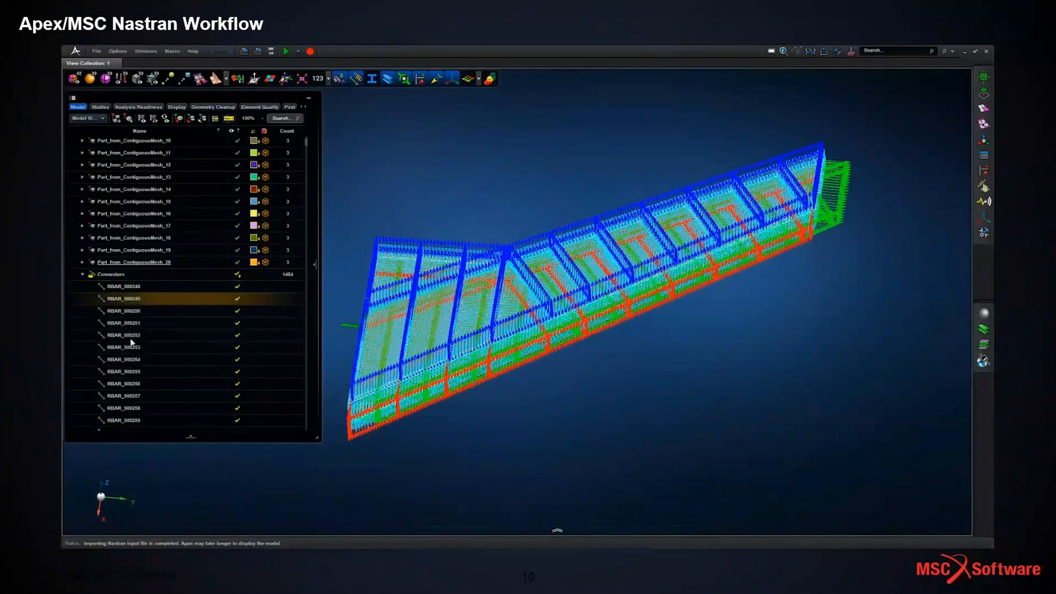
Step: Isolate the Connectors group in the view and inspect the RBAR connections along the wing structure
right_click(118, 274)
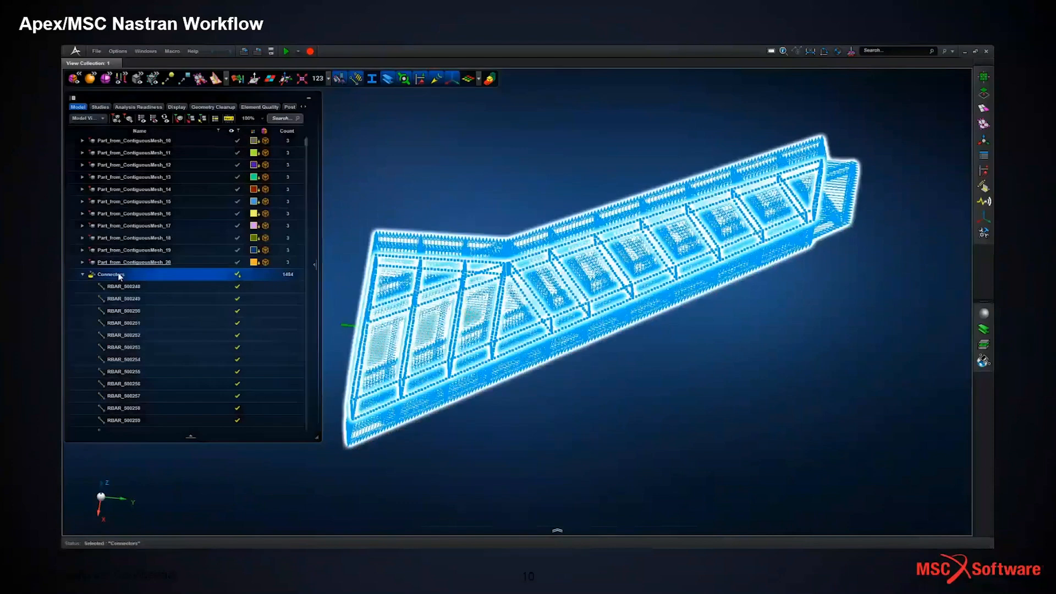
left_click(104, 312)
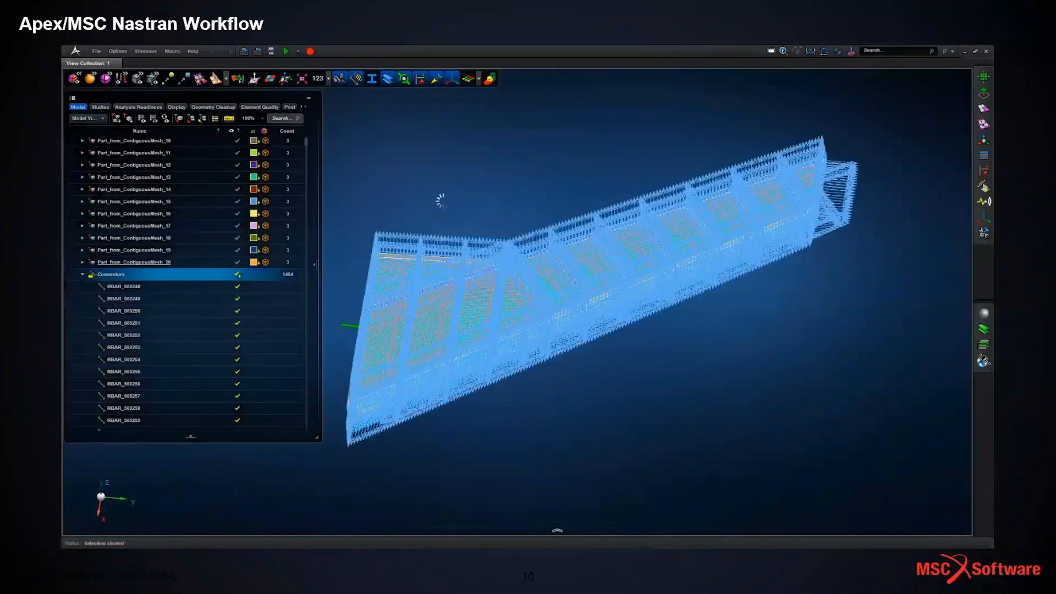
left_click_drag(482, 203, 541, 304)
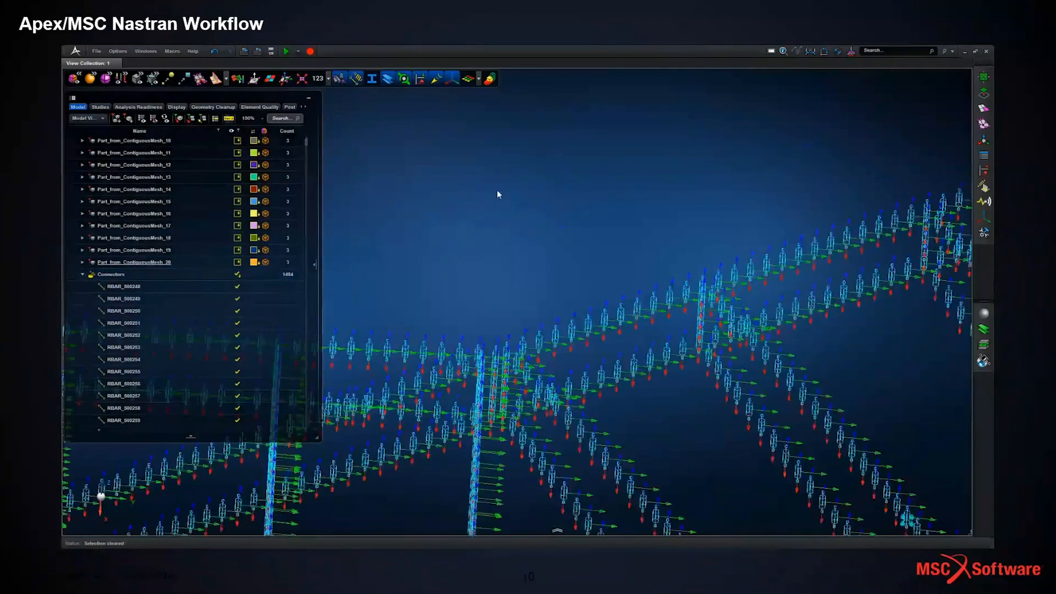
mouse_move(509, 186)
middle_mouse_down()
mouse_move(478, 227)
mouse_move(507, 198)
middle_mouse_up()
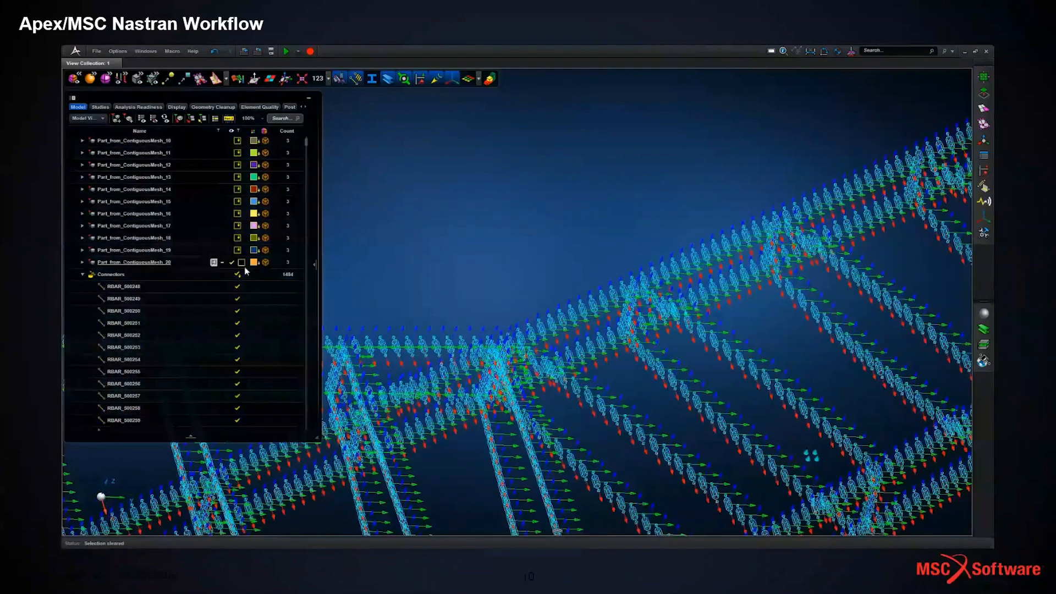
Step: Hide the connectors and show only the parts Part_from_ContiguousMesh_1 to Part_from_ContiguousMesh_20
left_click(238, 274)
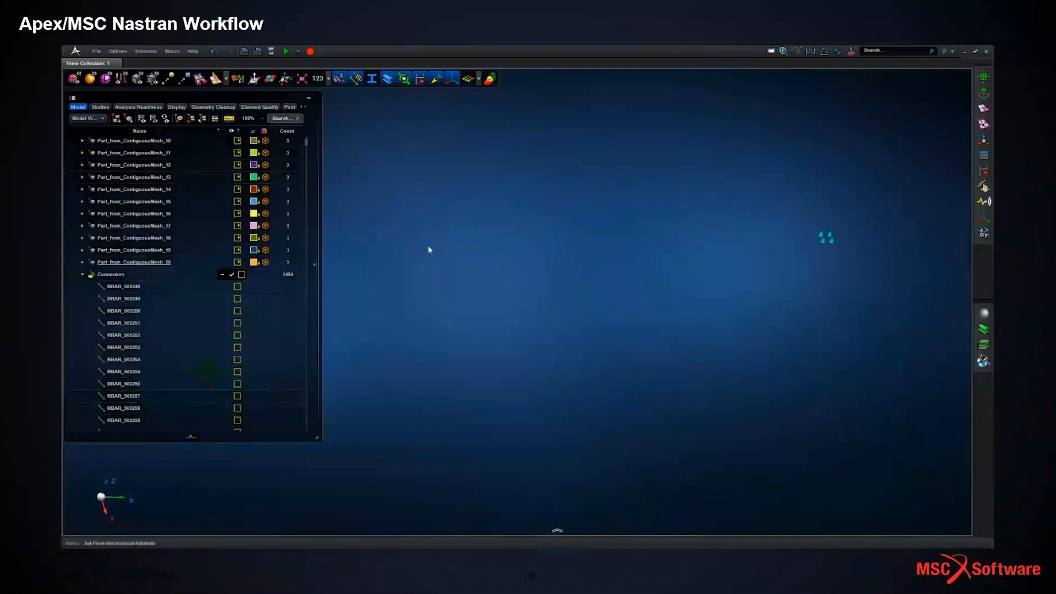
left_click(135, 141)
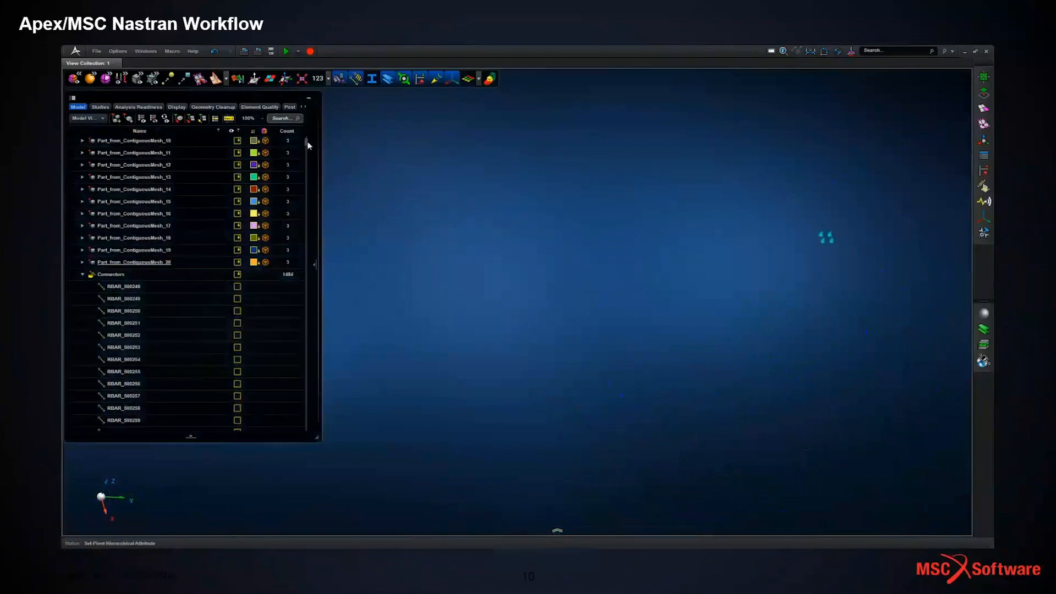
left_click_drag(308, 142, 308, 123)
left_click(144, 141)
right_click(144, 141)
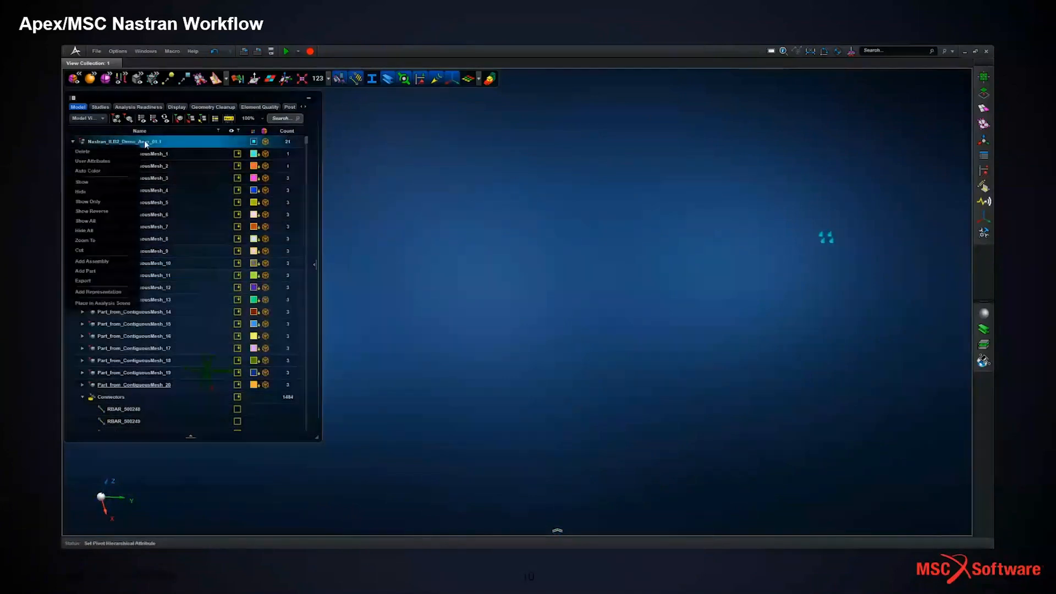
left_click(154, 154)
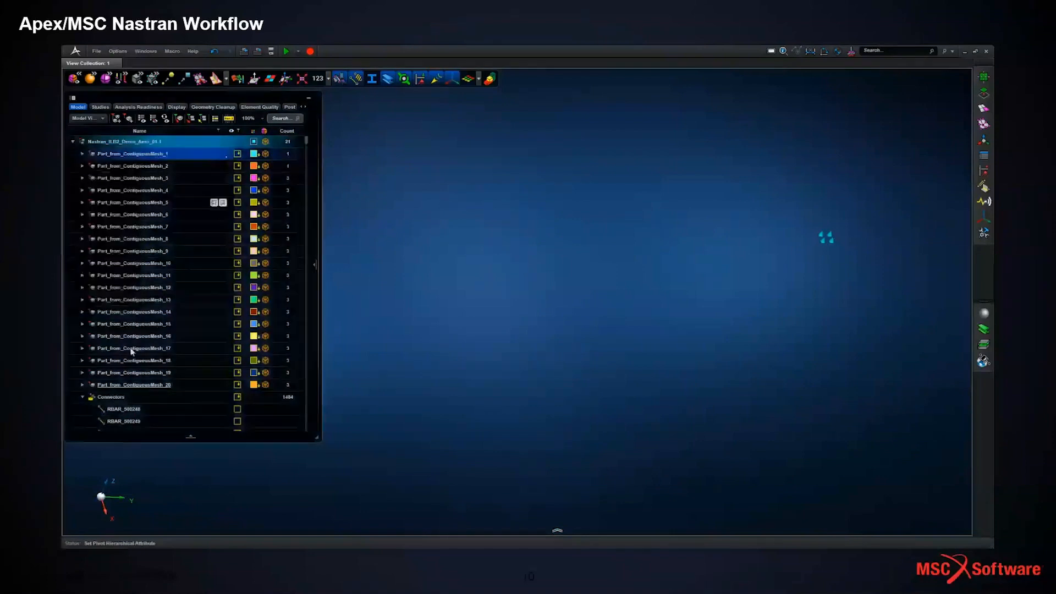
left_click(136, 386, "shift")
right_click(137, 388)
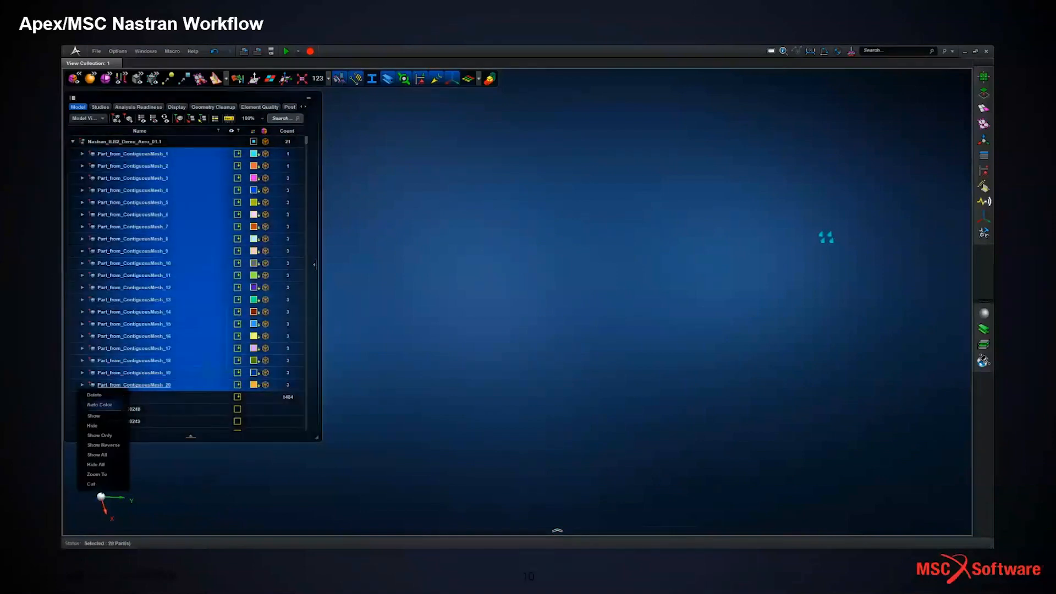
left_click(105, 437)
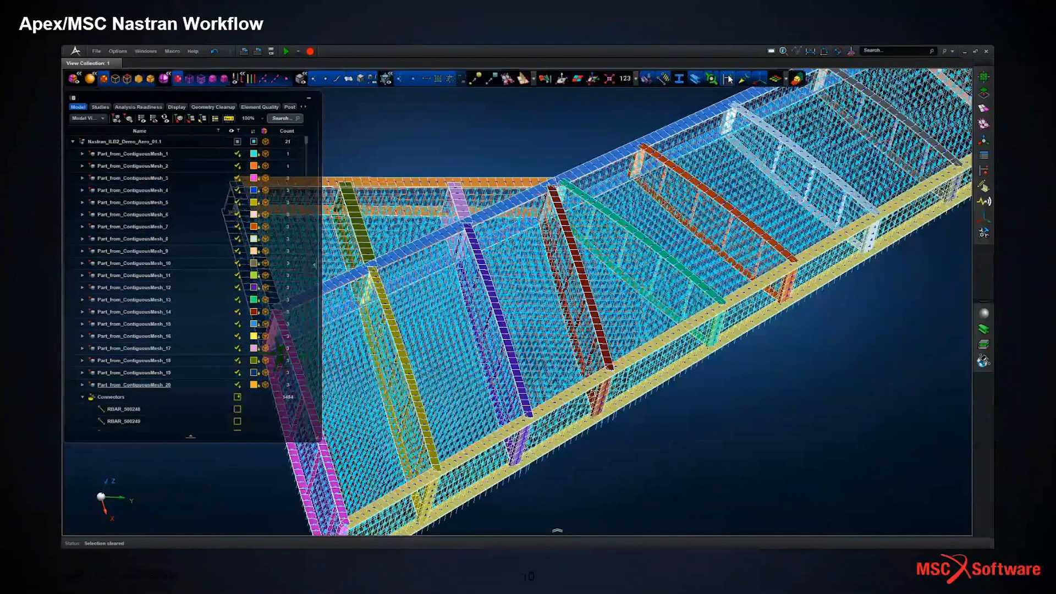
Step: Turn off the load symbols and display the wing parts as shaded meshes
left_click(728, 79)
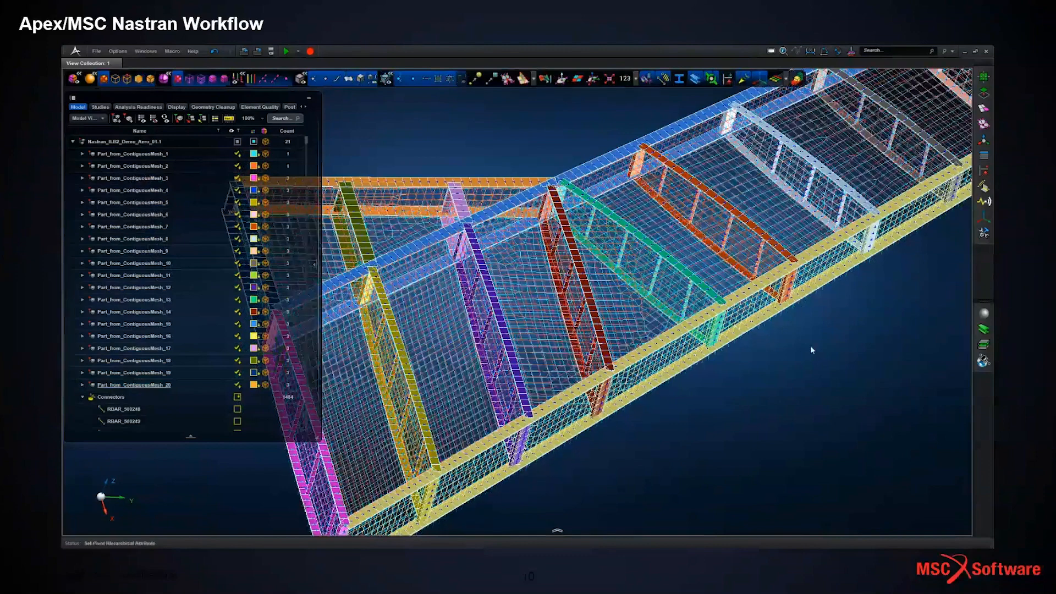
middle_click_drag(814, 349, 798, 301)
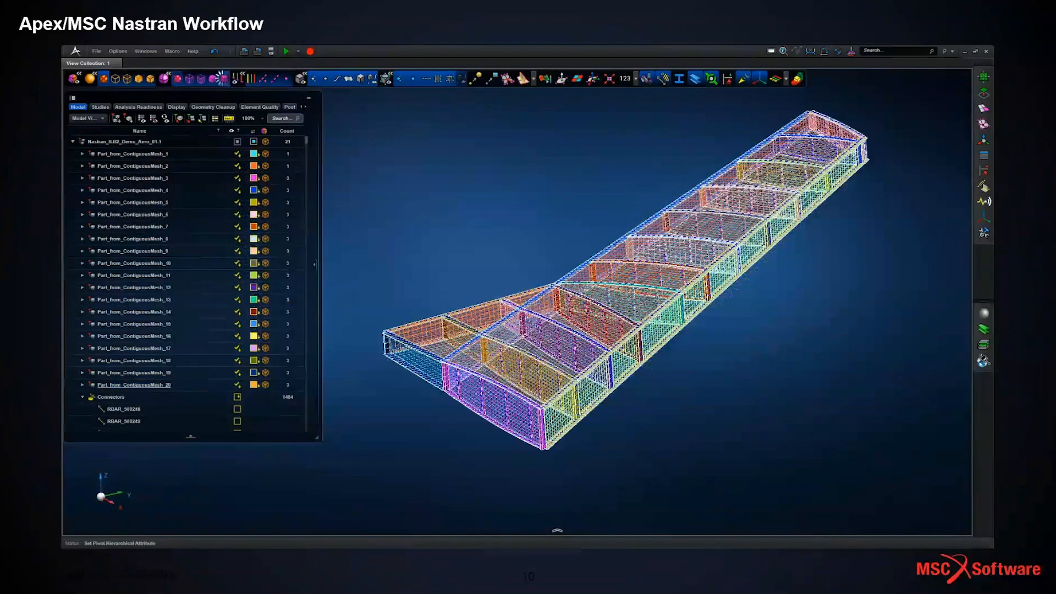
mouse_move(463, 186)
middle_mouse_down()
mouse_move(487, 157)
mouse_move(457, 197)
middle_mouse_up()
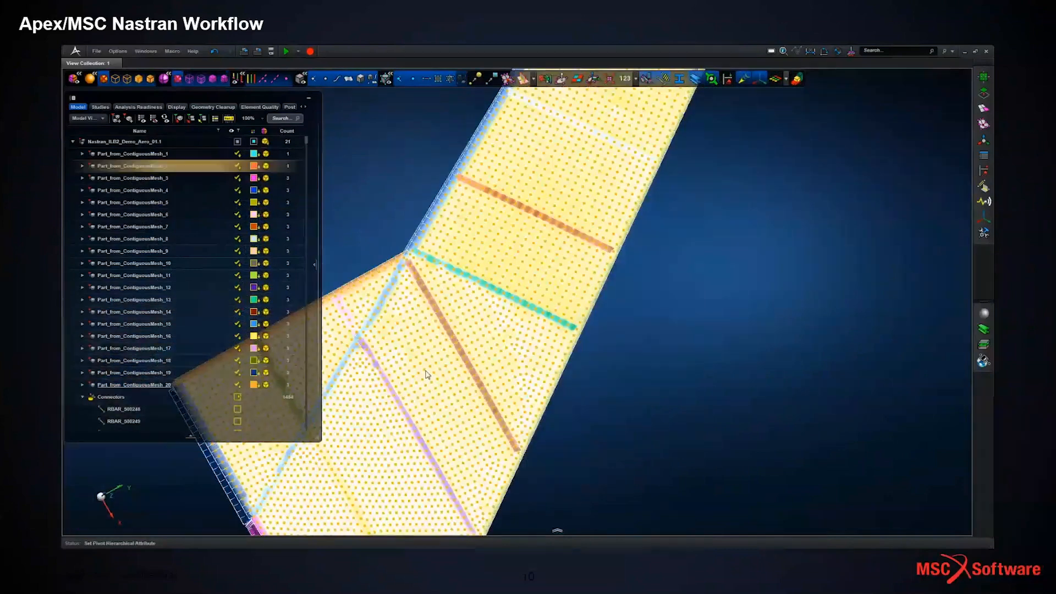
Step: Hide the two wing skin parts and isolate the green rib, Part_from_ContiguousMesh_13
left_click(431, 385)
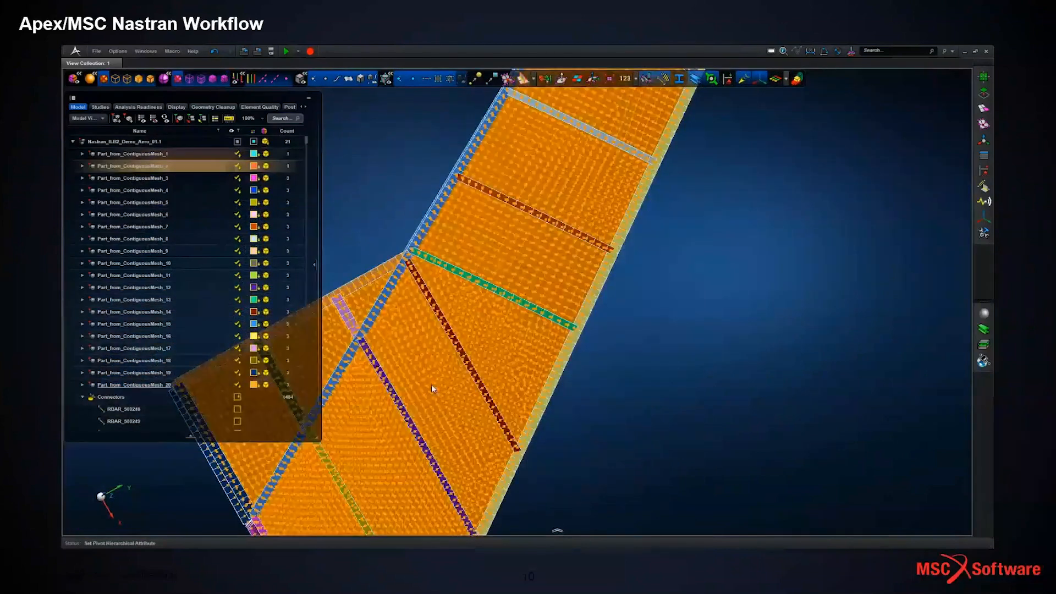
right_click(353, 393)
left_click(387, 407)
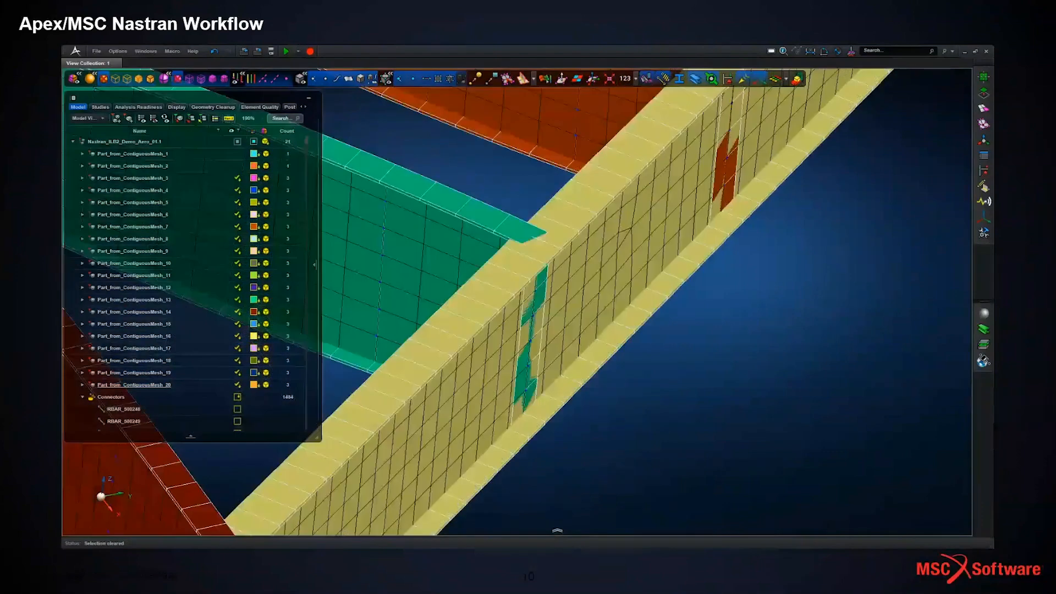
middle_click_drag(773, 394, 866, 165)
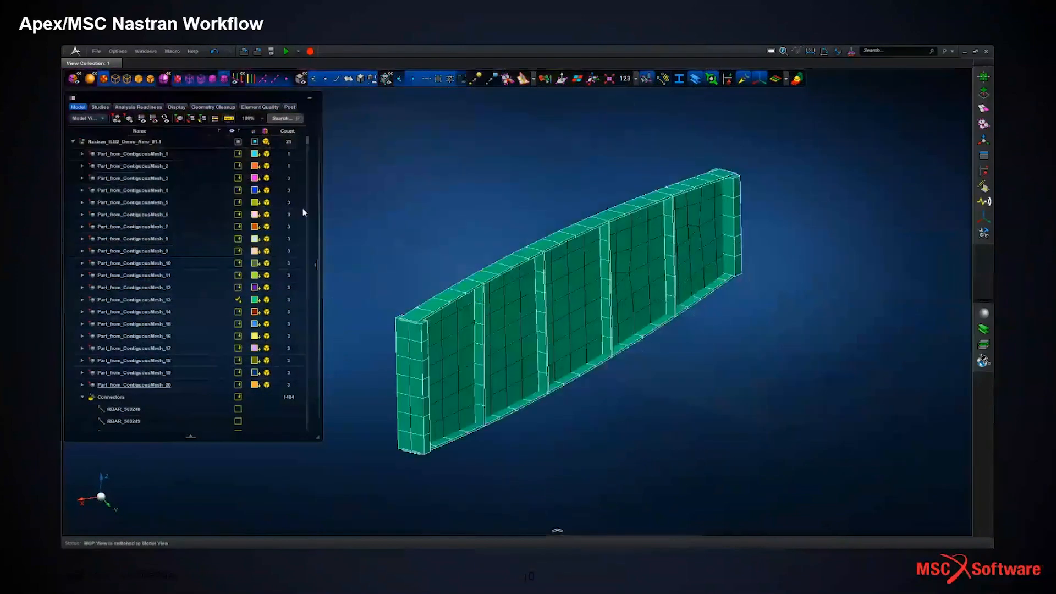
Step: Place Part_from_ContiguousMesh_13 in an analysis scene and run its mode scenario
left_click(172, 300)
right_click(172, 300)
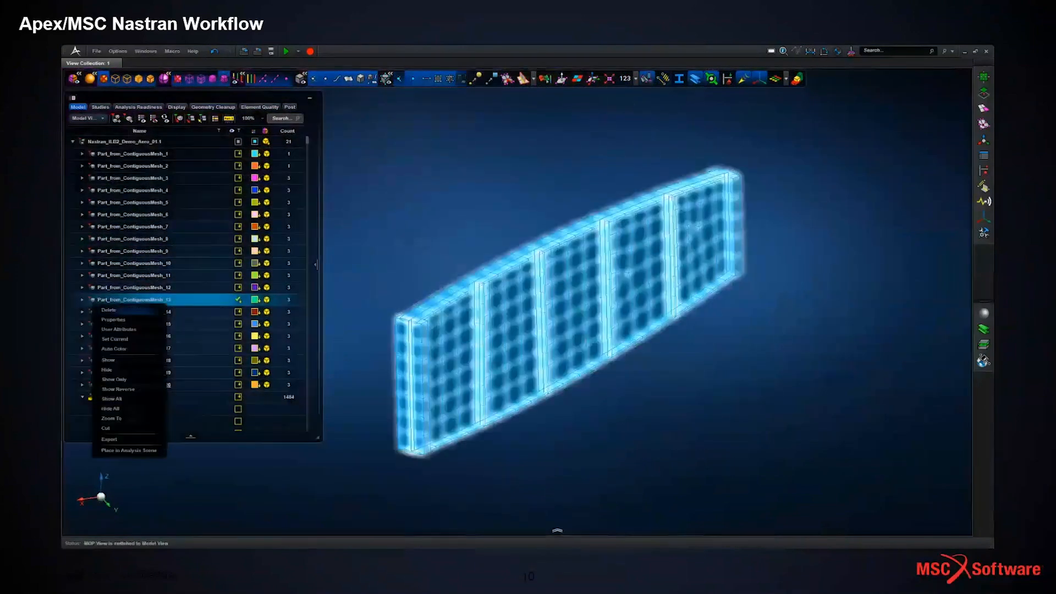
left_click(129, 453)
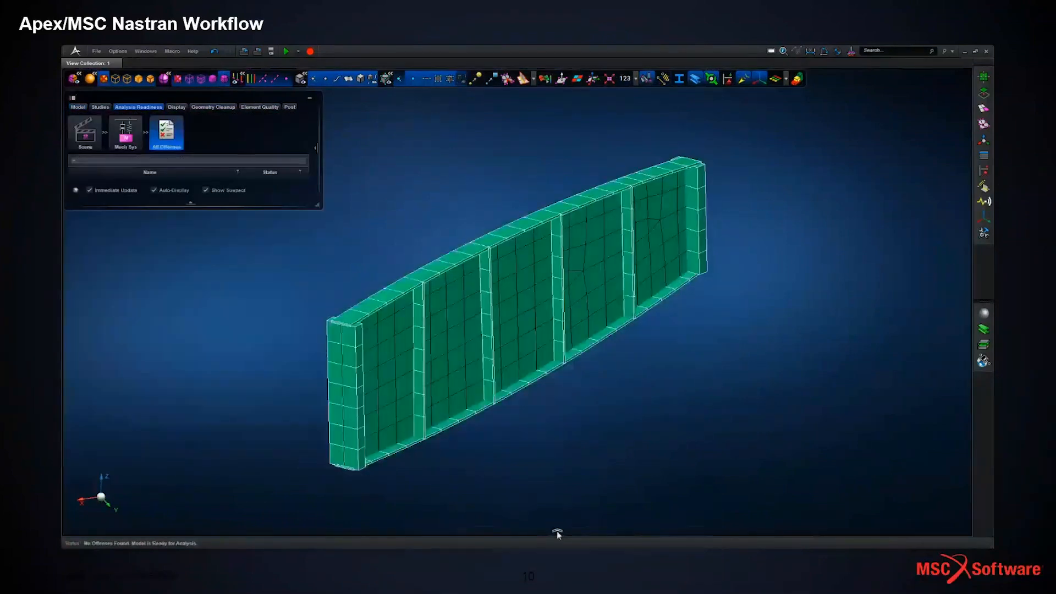
left_click(557, 532)
left_click(642, 518)
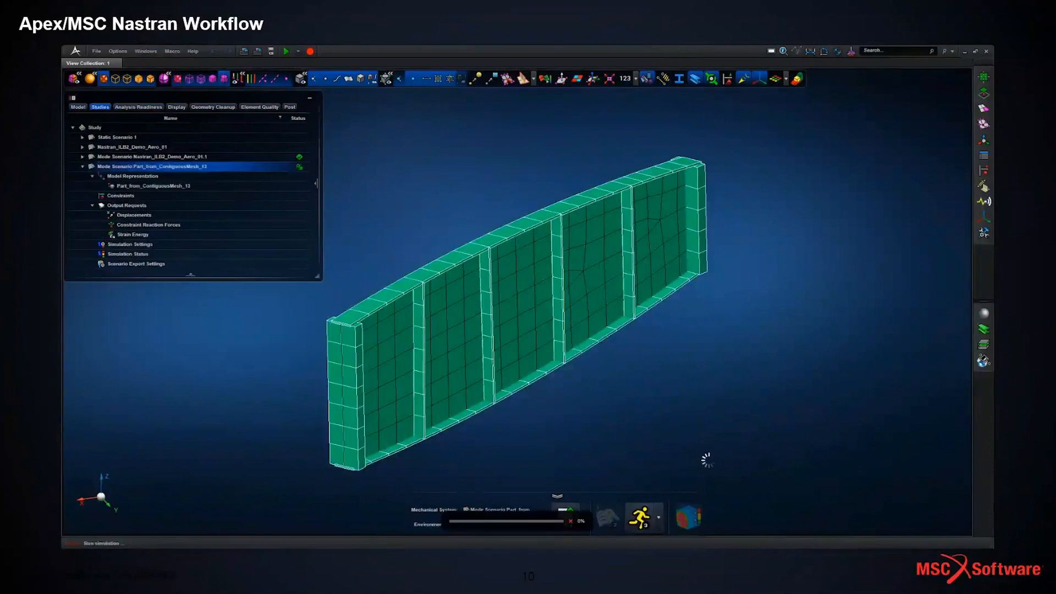
Step: Open the rib's mode results, collapse the model browser and display the data grid listing the modes
left_click(685, 509)
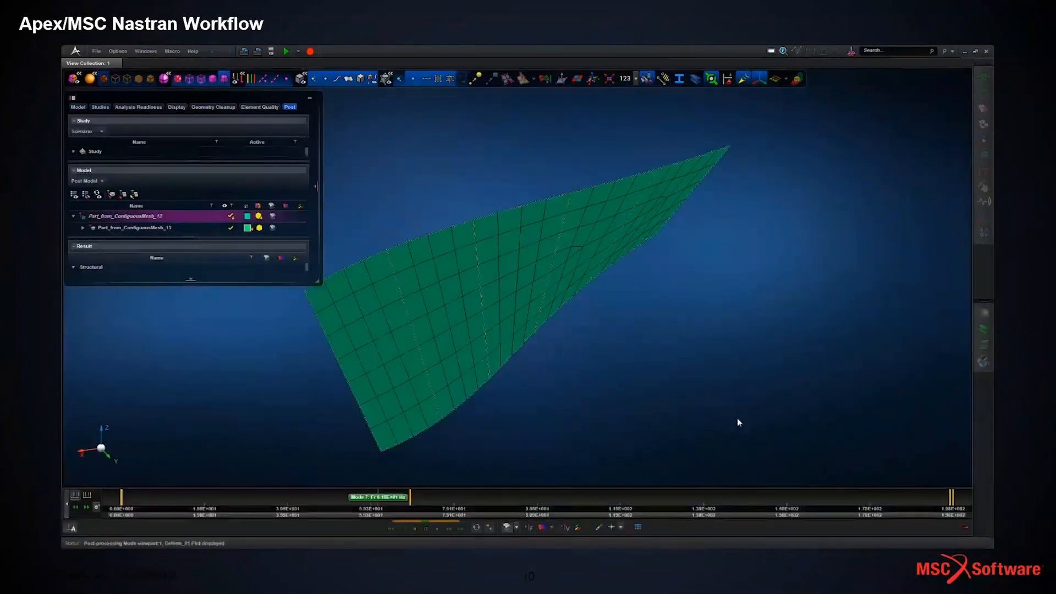
left_click(311, 99)
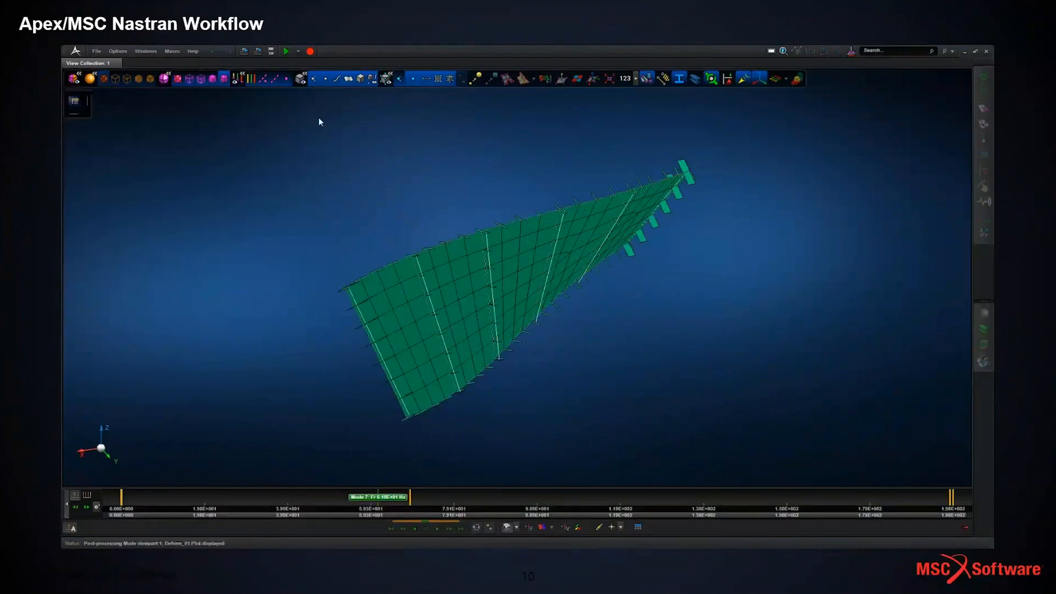
left_click(638, 527)
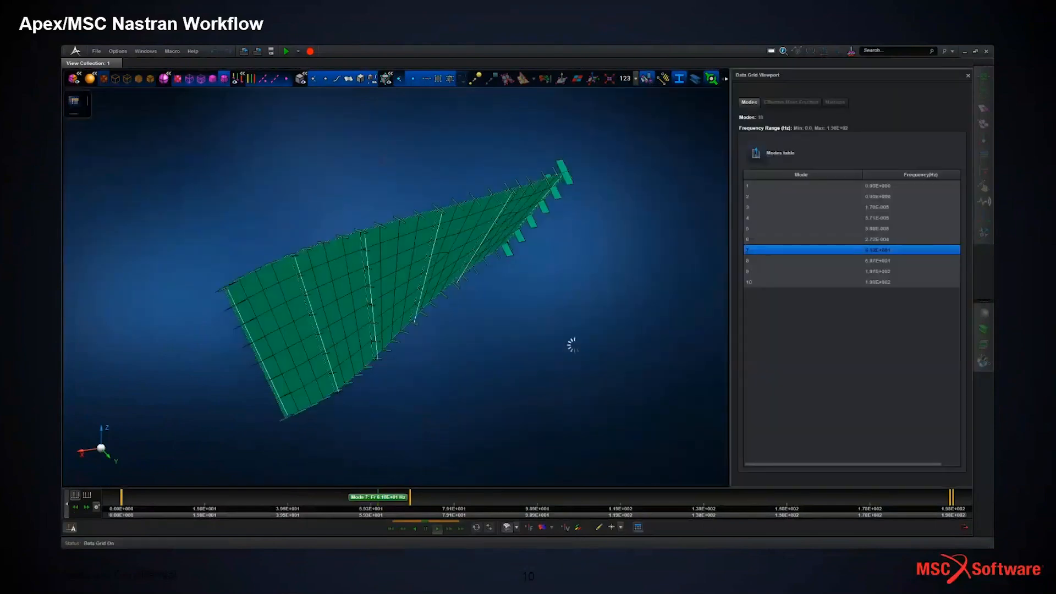
Step: Step through the mode shapes of modes 1 to 4 in the modes table, ending on mode 7
left_click(752, 186)
left_click(754, 196)
left_click(753, 207)
left_click(752, 218)
left_click(752, 250)
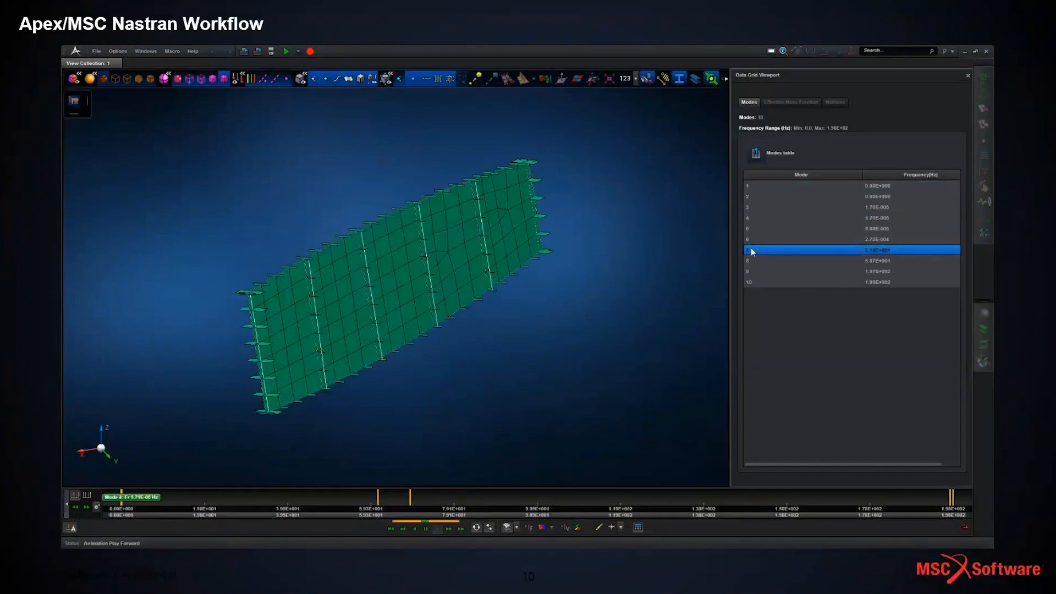
Step: Turn on the fringe plot for mode 7, set its quantity to Element Strain Energy, and close the plot settings
left_click(548, 528)
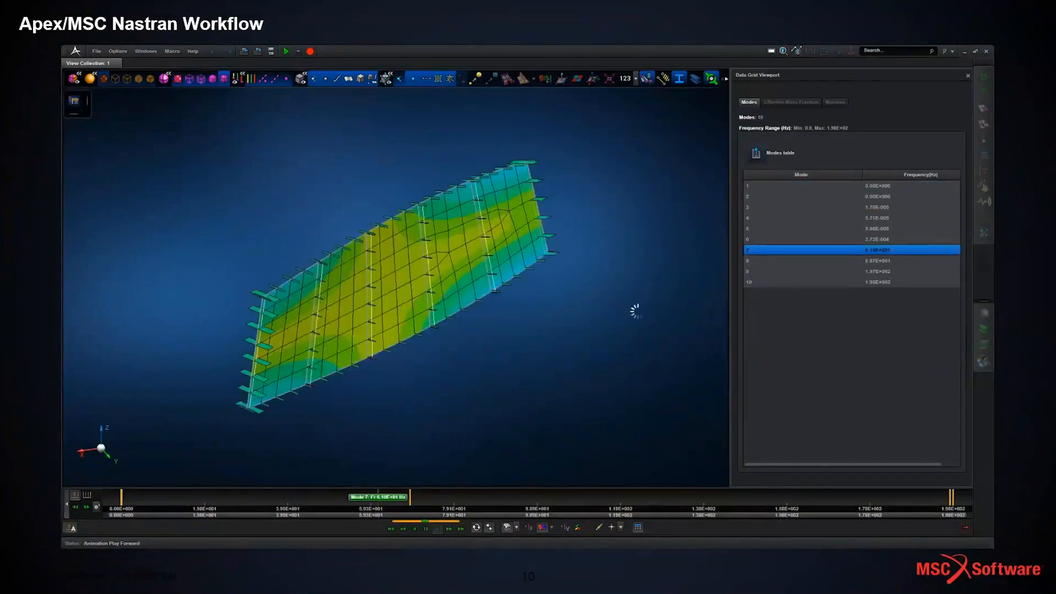
left_click(551, 527)
left_click(707, 116)
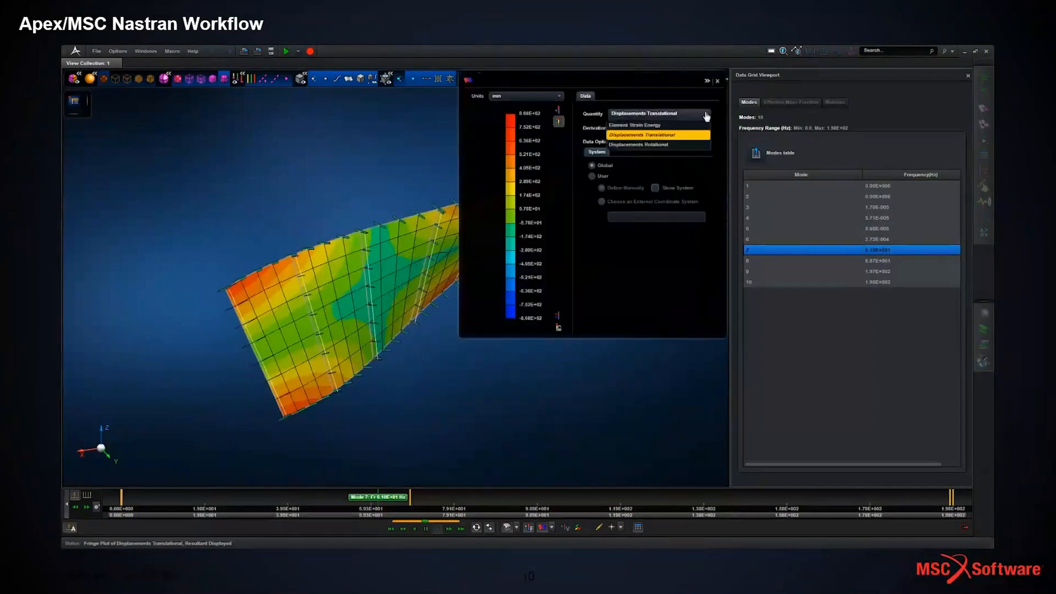
left_click(666, 125)
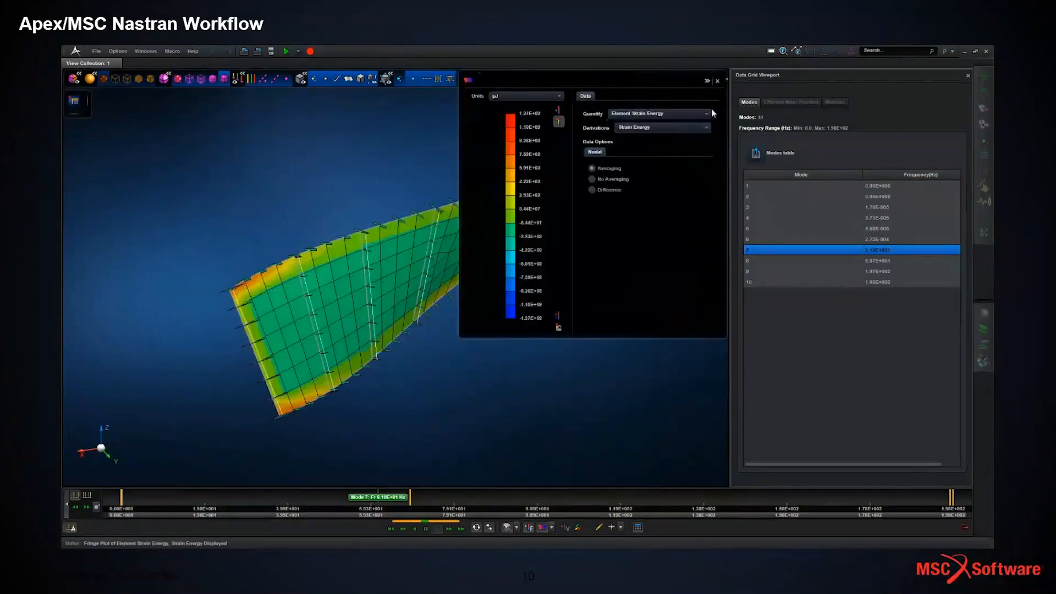
left_click(717, 81)
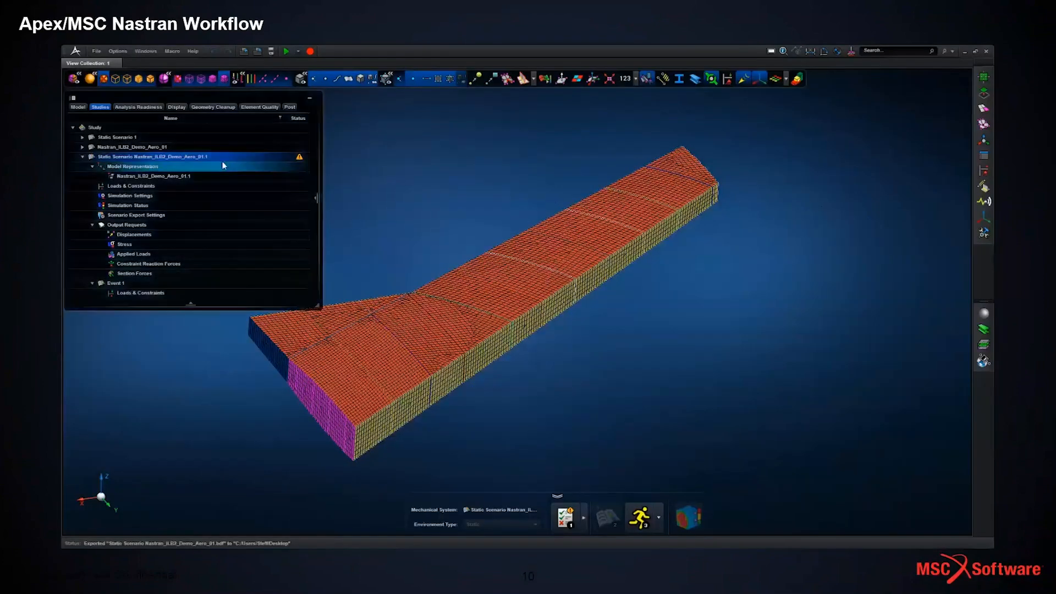
Step: Import the Nastran results file nastran_ilb2_demo_aero_01.h5 into the static scenario Nastran_ILB2_Demo_Aero_01.1
right_click(219, 157)
left_click(175, 231)
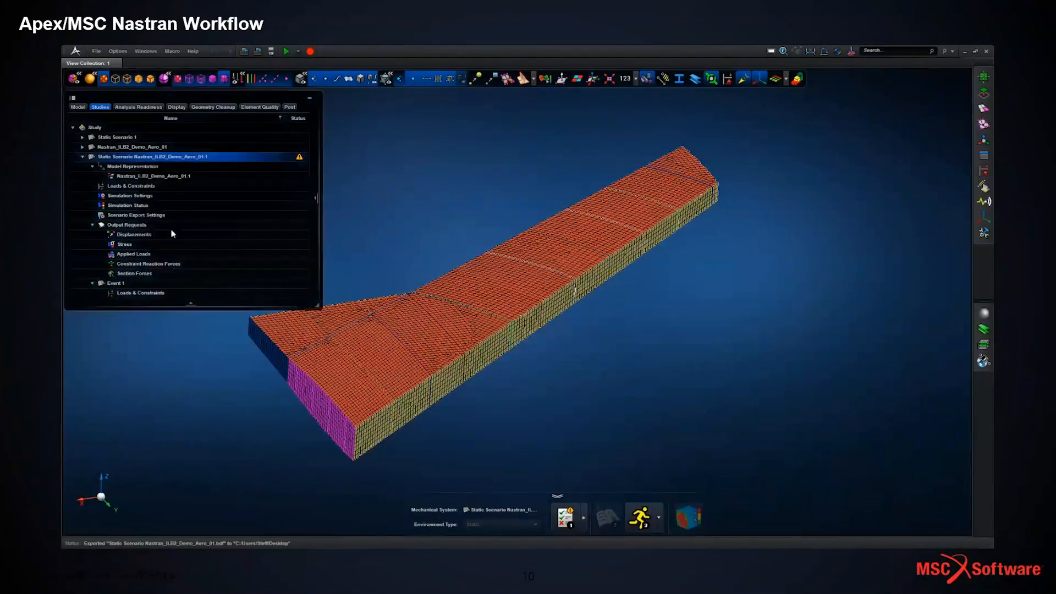
left_click(613, 259)
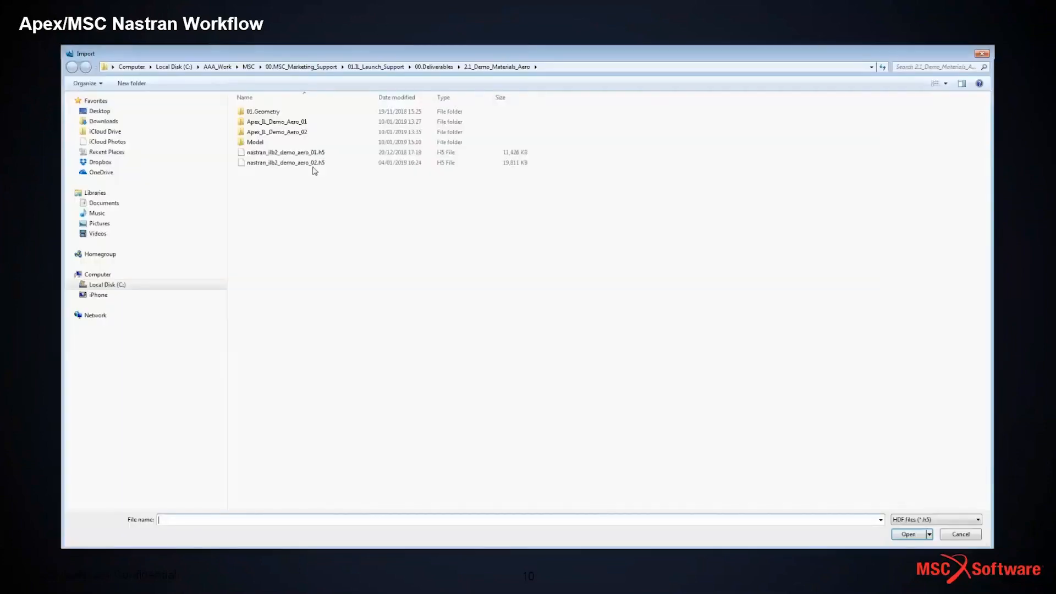
left_click(306, 157)
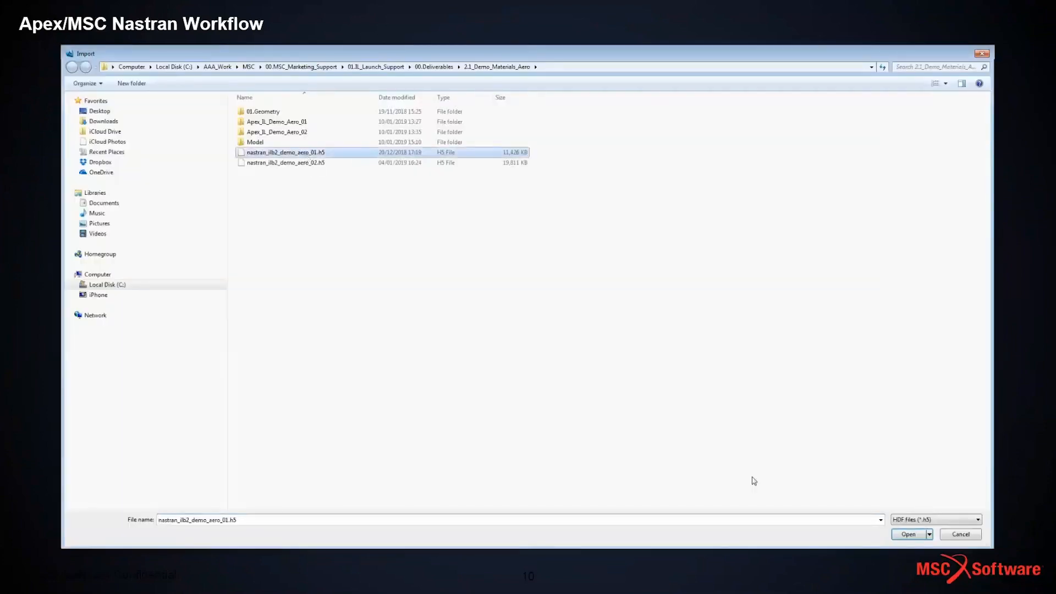
left_click(908, 535)
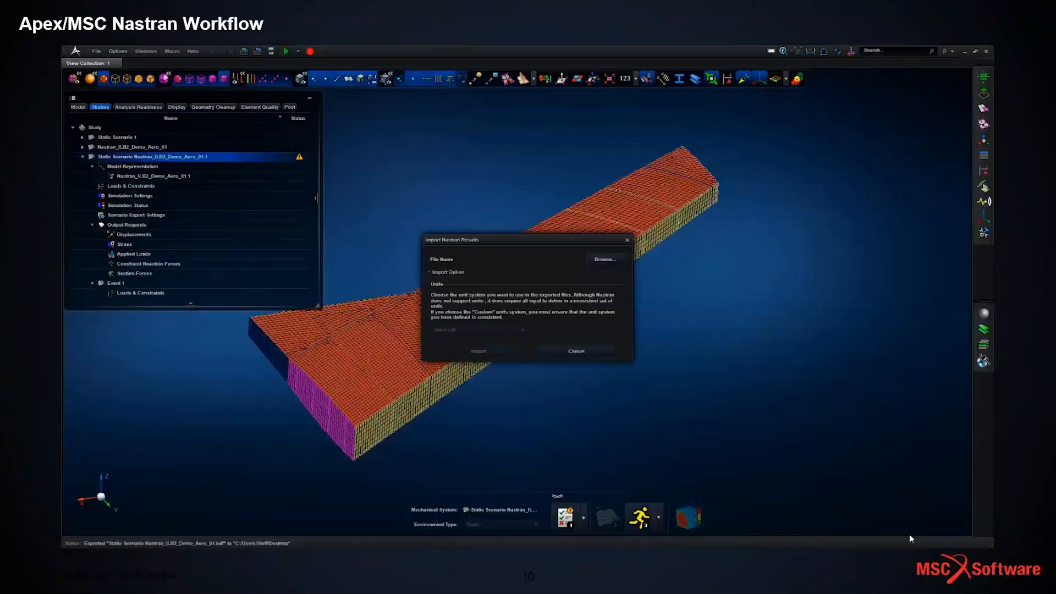
left_click(478, 351)
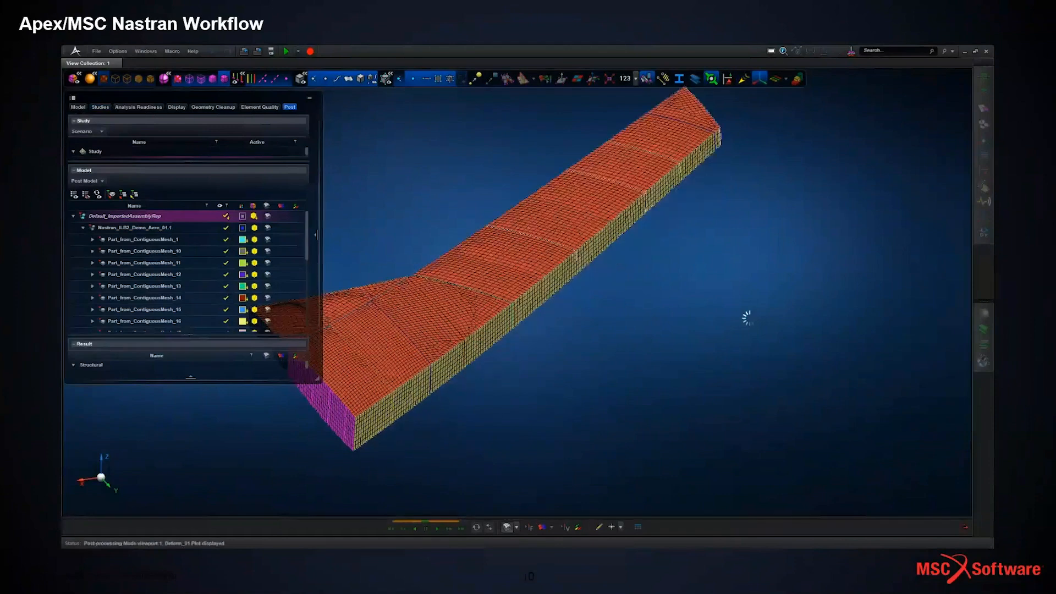
Step: Display the Von Mises stress fringe on the wing and close the plot settings
middle_click_drag(732, 301, 810, 317)
left_click(542, 527)
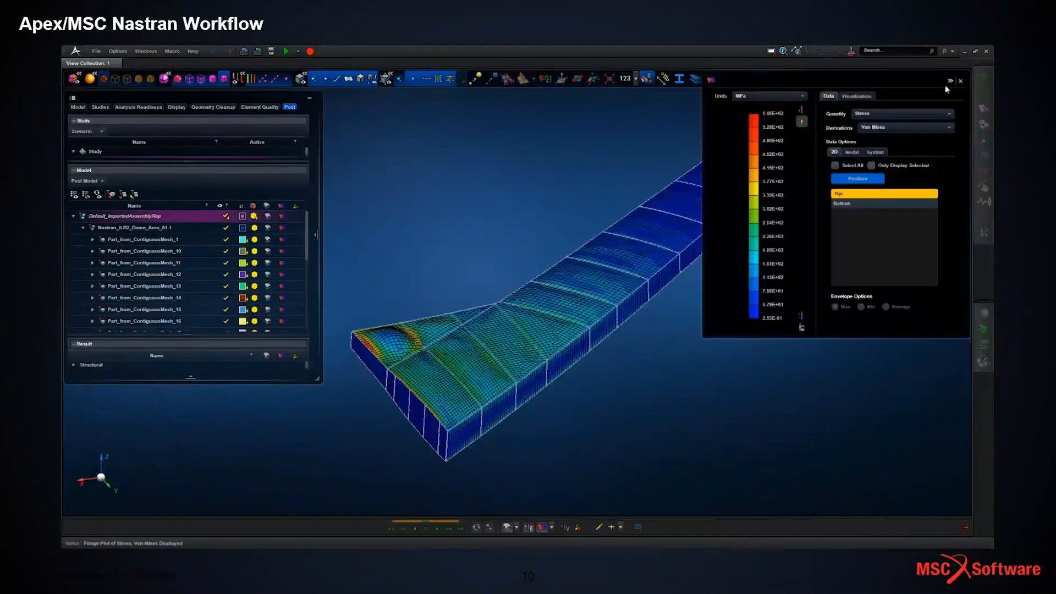
left_click(960, 81)
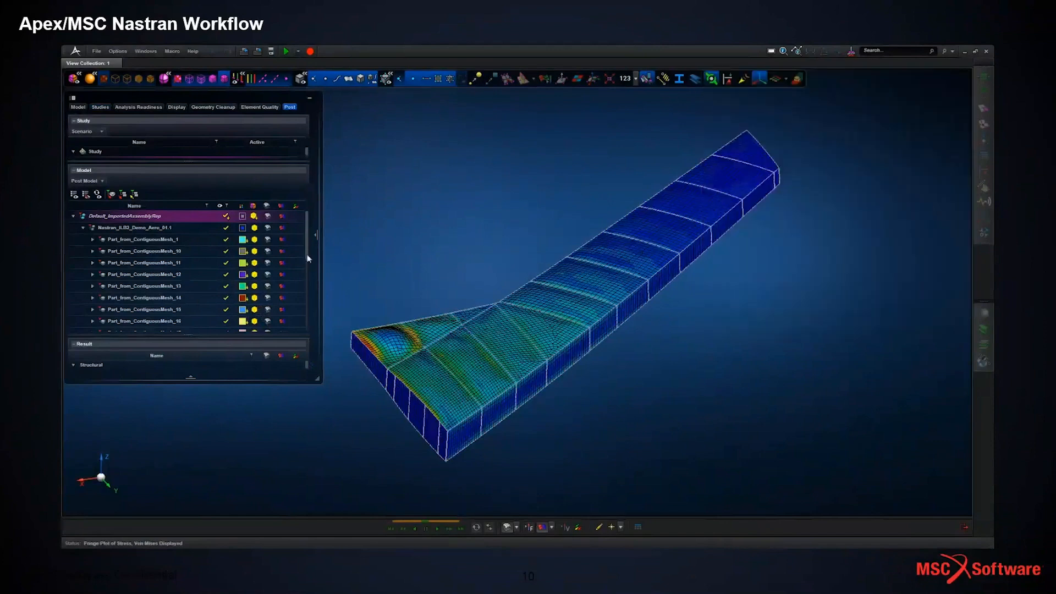
left_click(154, 242)
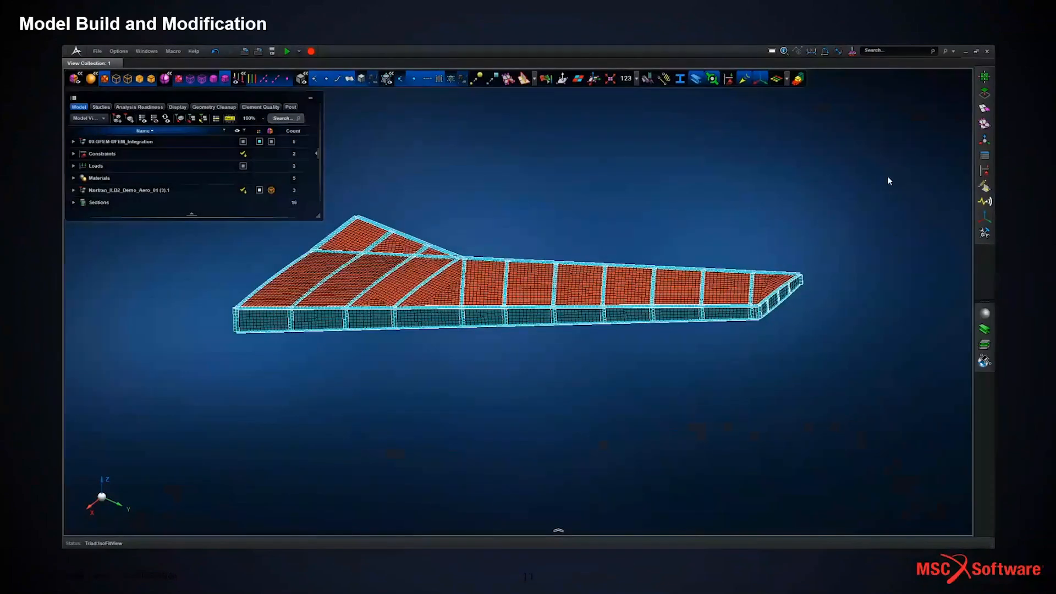
Step: Display the wing meshes in wireframe and show the solid box that marks the detail region on the long spar
left_click(178, 80)
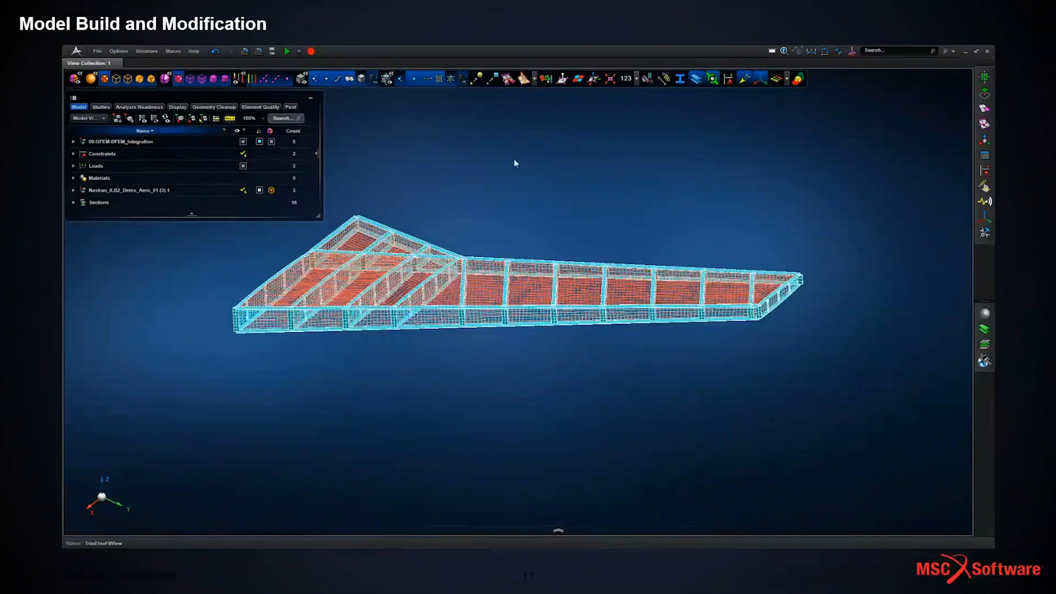
left_click(358, 84)
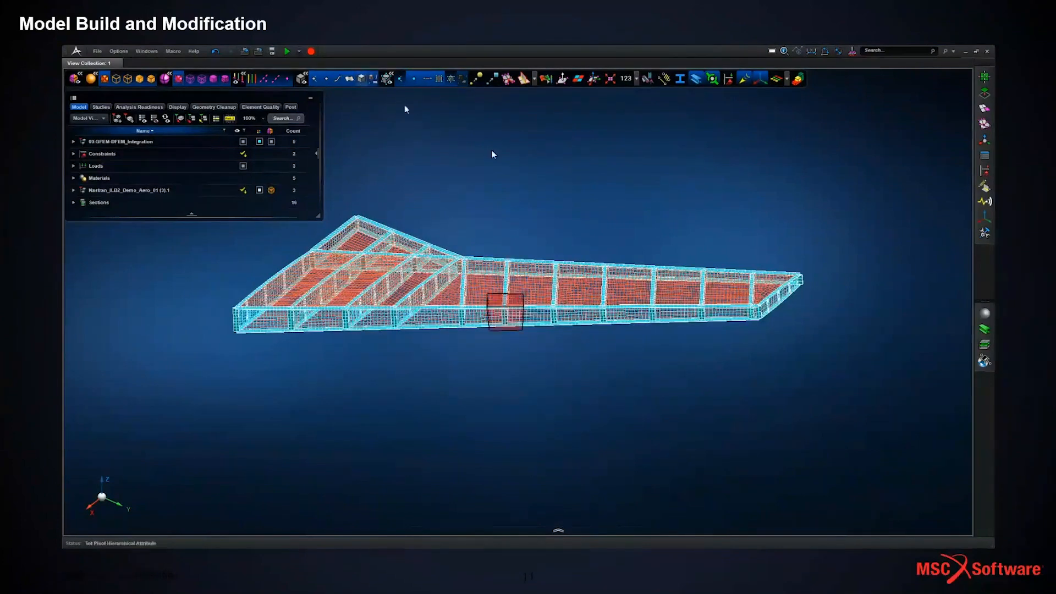
middle_click_drag(538, 191, 544, 221)
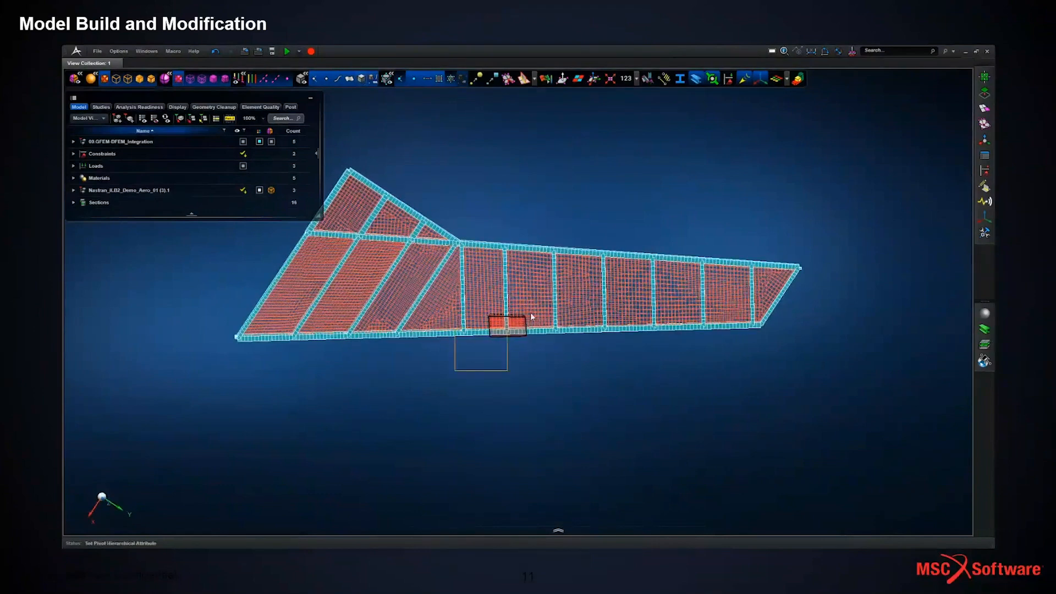
left_click_drag(530, 312, 550, 311)
middle_click_drag(592, 335, 566, 406)
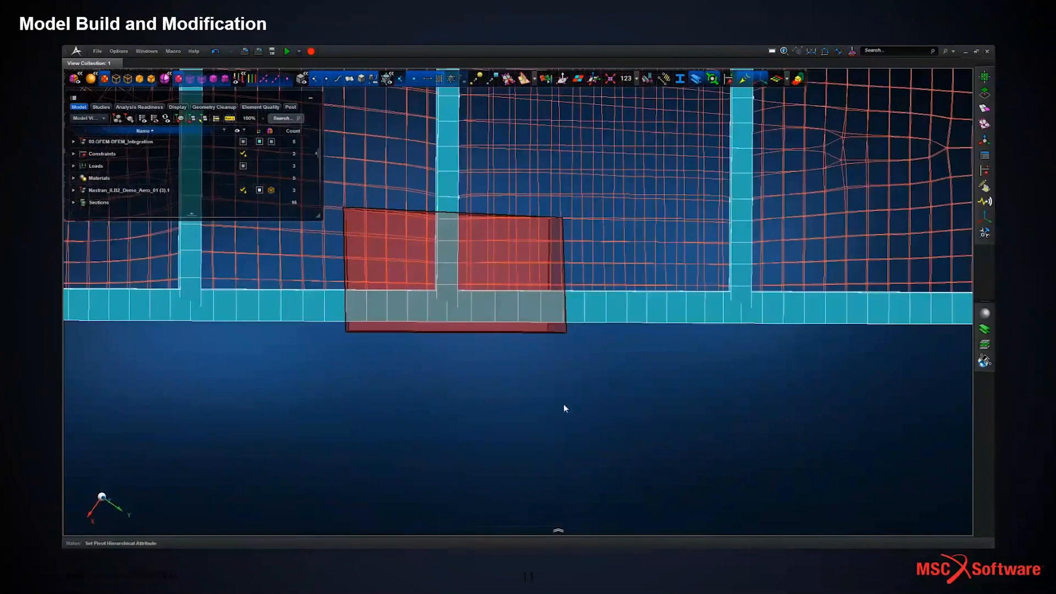
Step: Set the selection filter for mesh elements and delete the wing elements directly beside the box on its outboard side
right_click(559, 405)
mouse_move(482, 418)
mouse_move(497, 447)
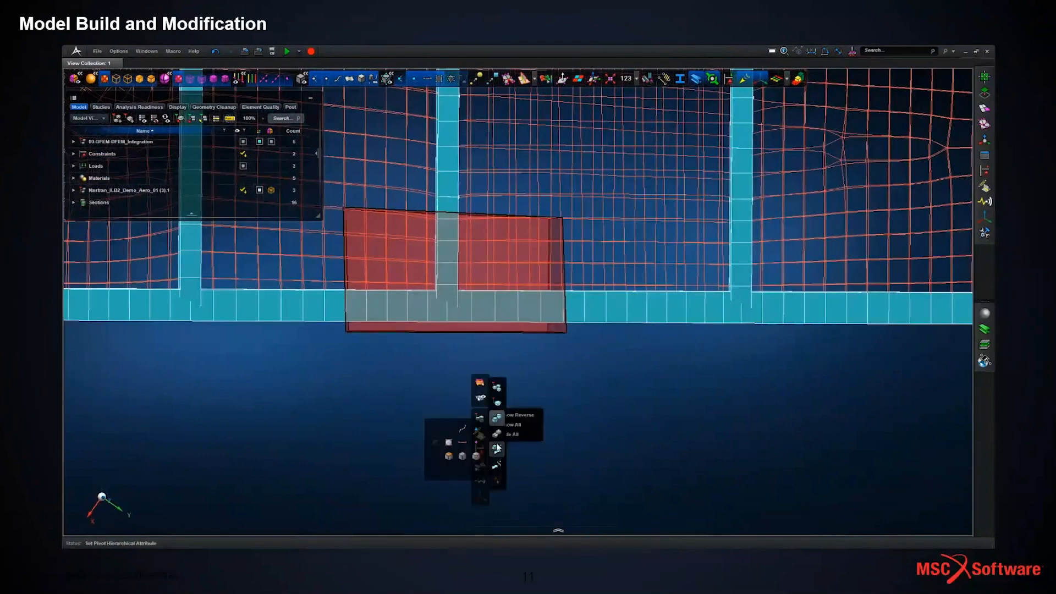
left_click(497, 447)
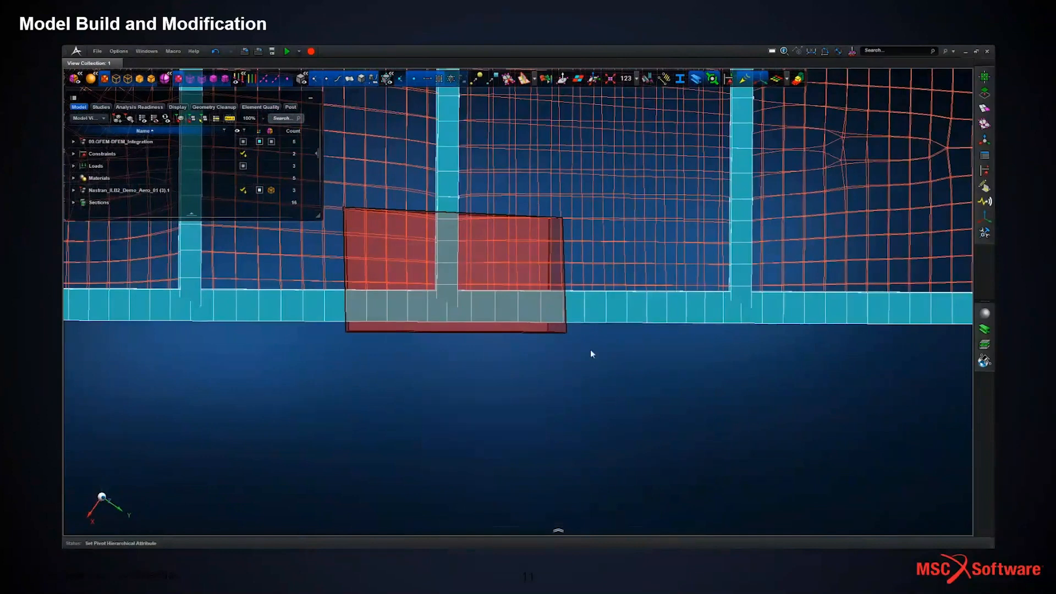
middle_click_drag(590, 350, 591, 351)
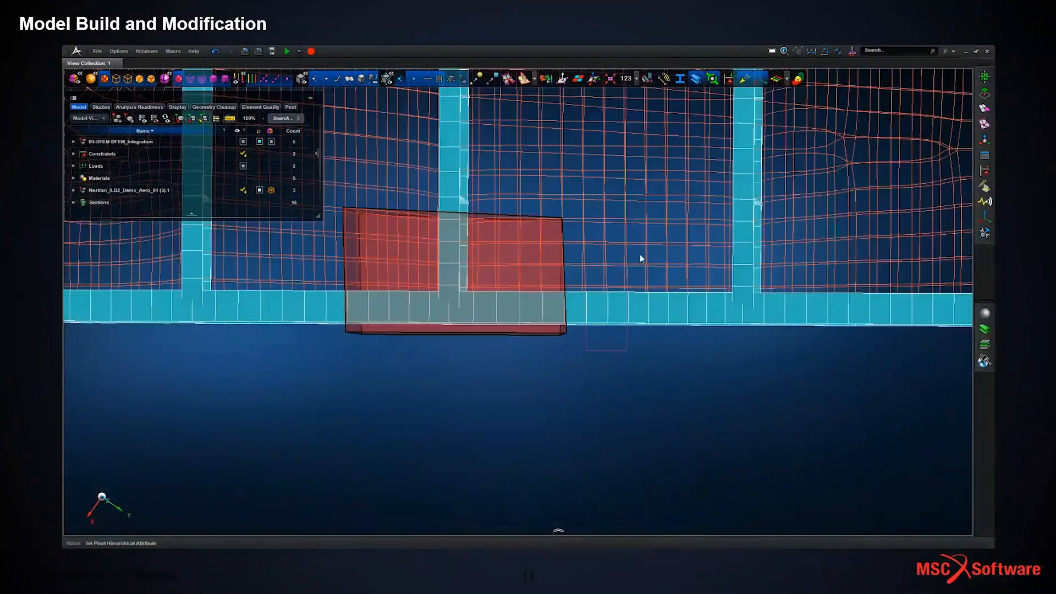
left_click(796, 137)
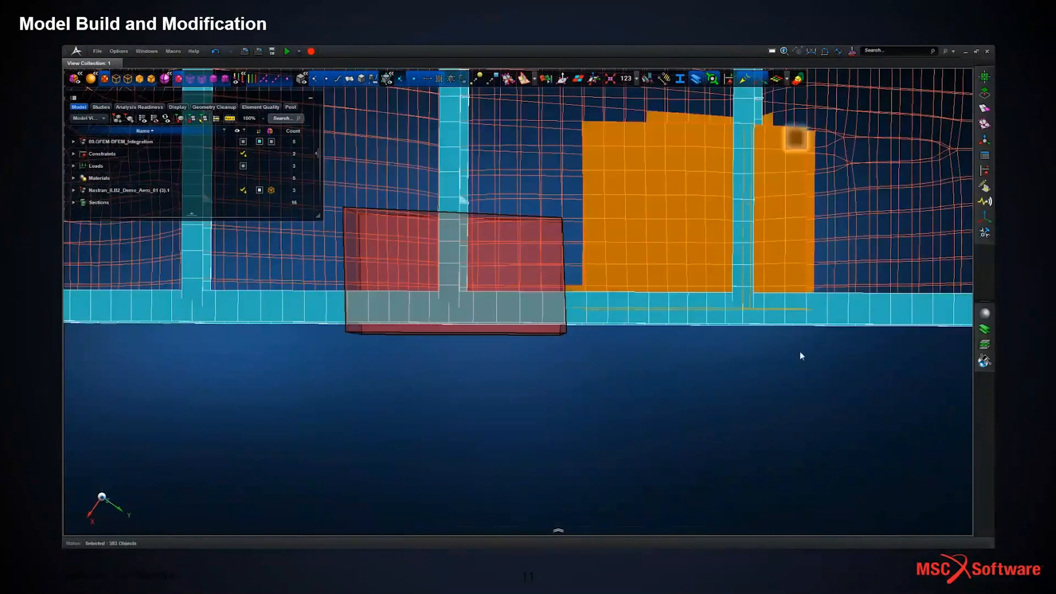
left_click(675, 400)
left_click_drag(588, 349, 781, 130)
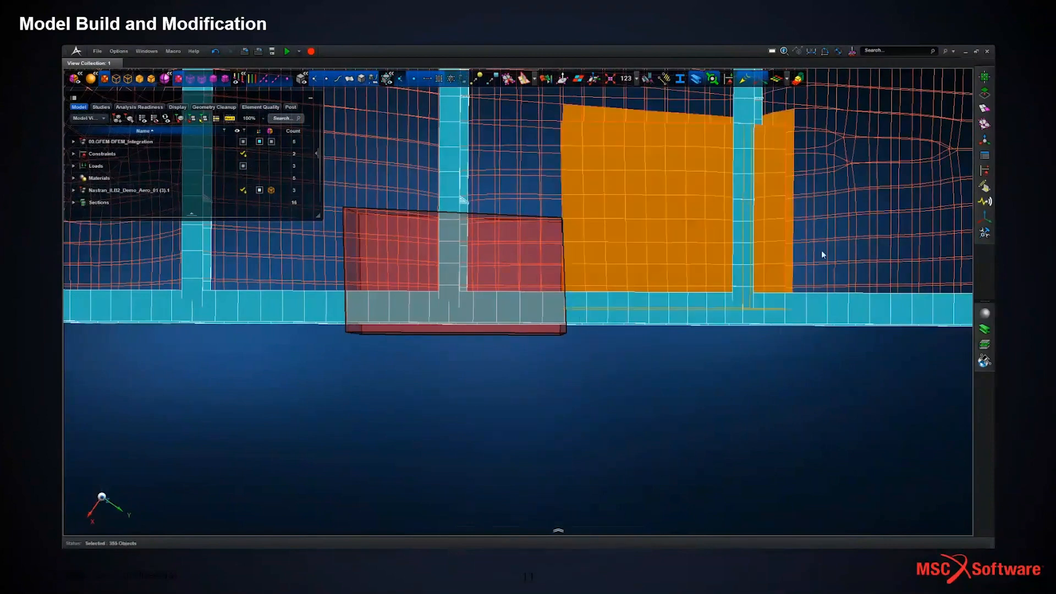
key("Delete")
Step: Delete the block of wing elements directly beside the box on its inboard side
middle_click_drag(801, 378, 821, 331)
left_click_drag(460, 355, 297, 208)
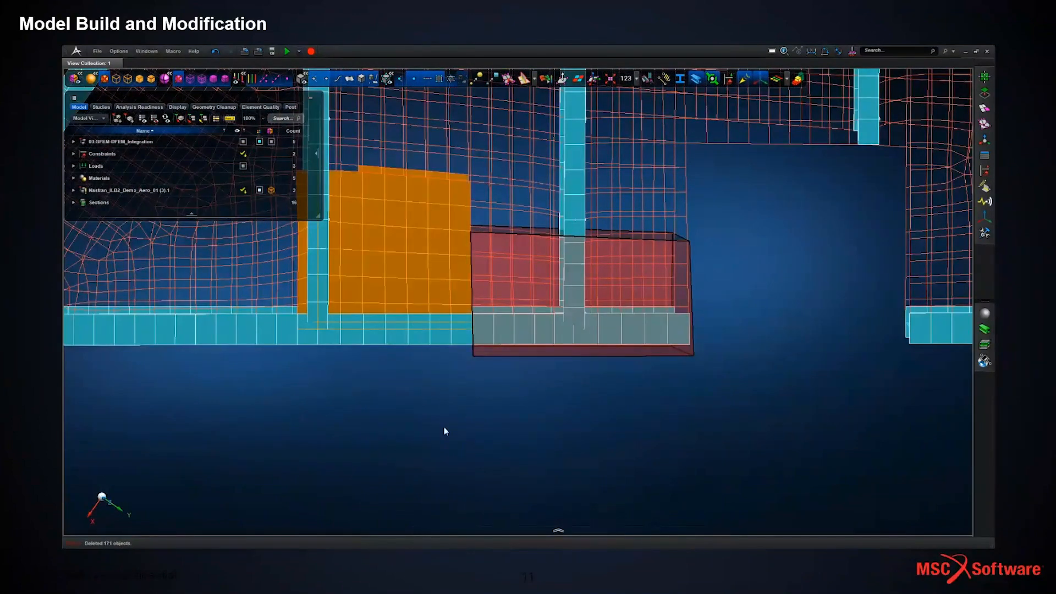
key("Delete")
Step: Delete the skin and rib elements adjoining the box's inner edge, opposite the spar
middle_click_drag(707, 367, 702, 383)
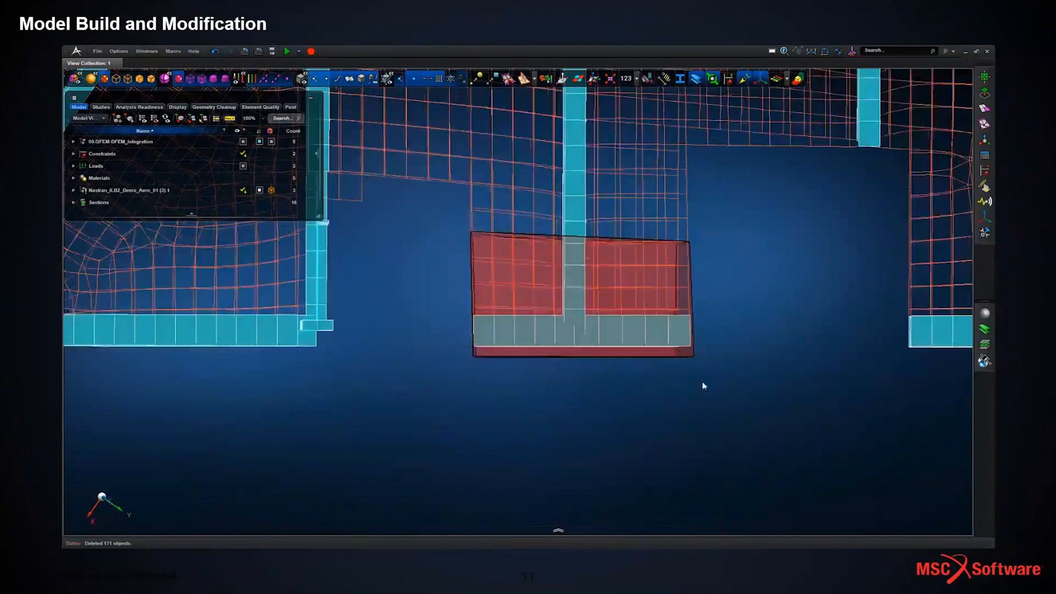
scroll(702, 383, "up", 3)
left_click_drag(327, 140, 676, 241)
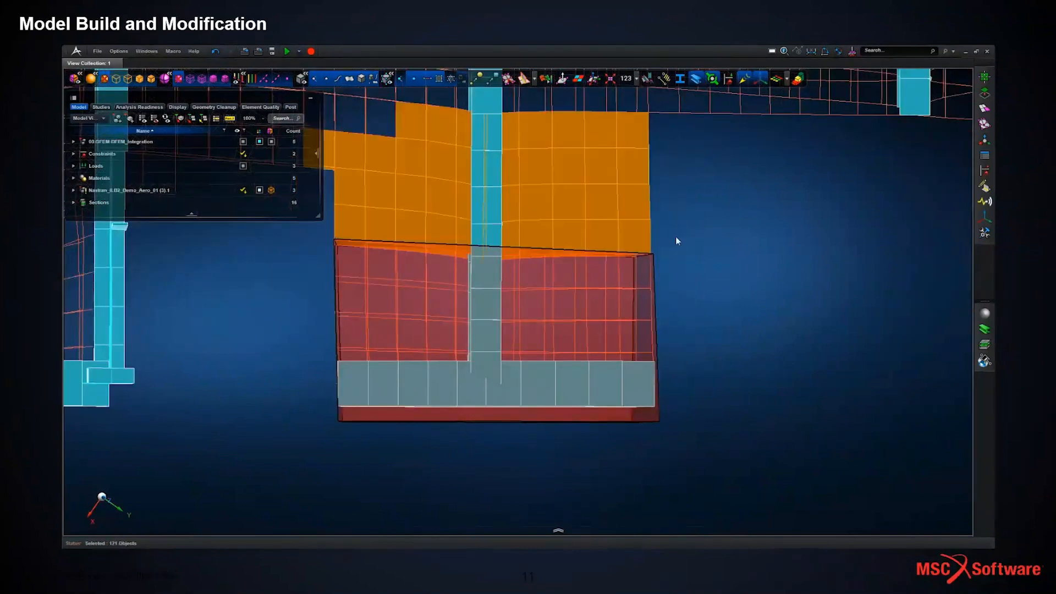
key("Delete")
Step: Adjust the selection filter and delete the whole outboard portion of the wing mesh beyond the box
scroll(660, 105, "down", 5)
left_click_drag(552, 146, 840, 136)
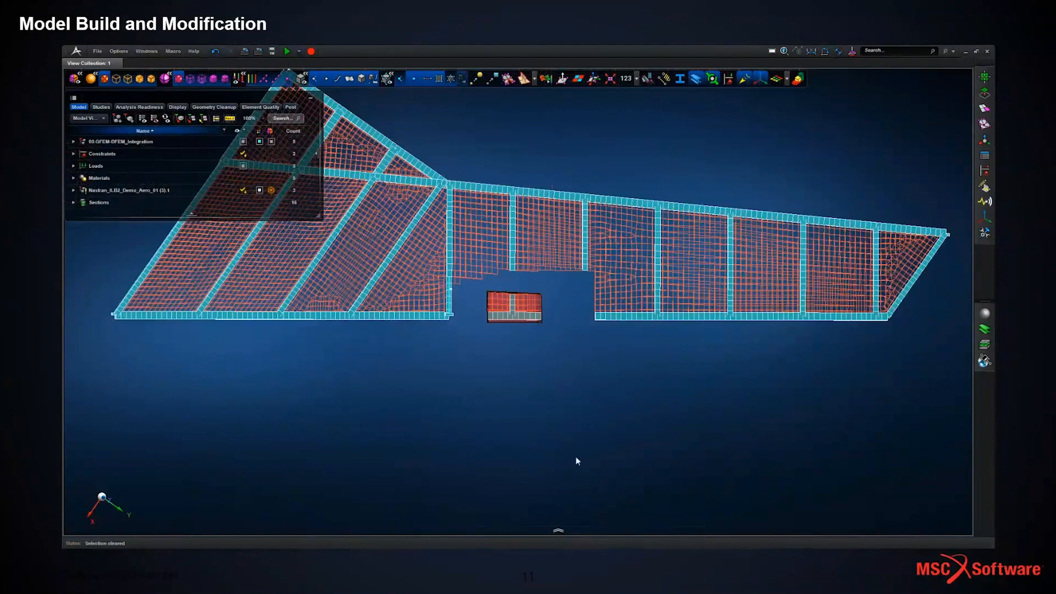
right_click(509, 352)
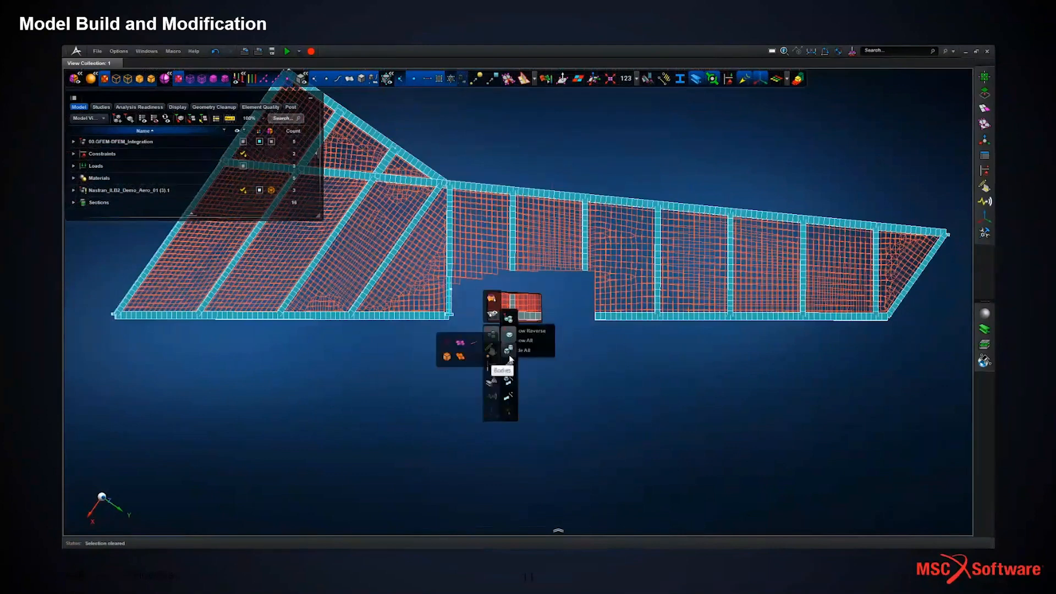
mouse_move(492, 381)
left_click(461, 373)
left_click_drag(547, 161, 960, 381)
key("Delete")
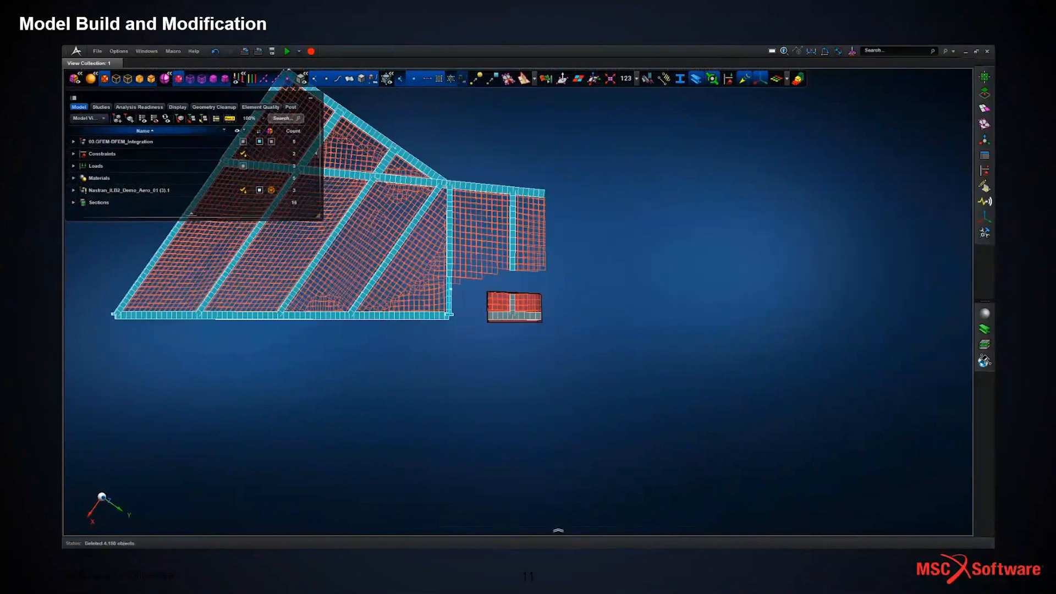
Step: Delete the inboard wing mesh and the remaining strip behind the box, keeping only the elements inside it
left_click_drag(332, 100, 671, 398)
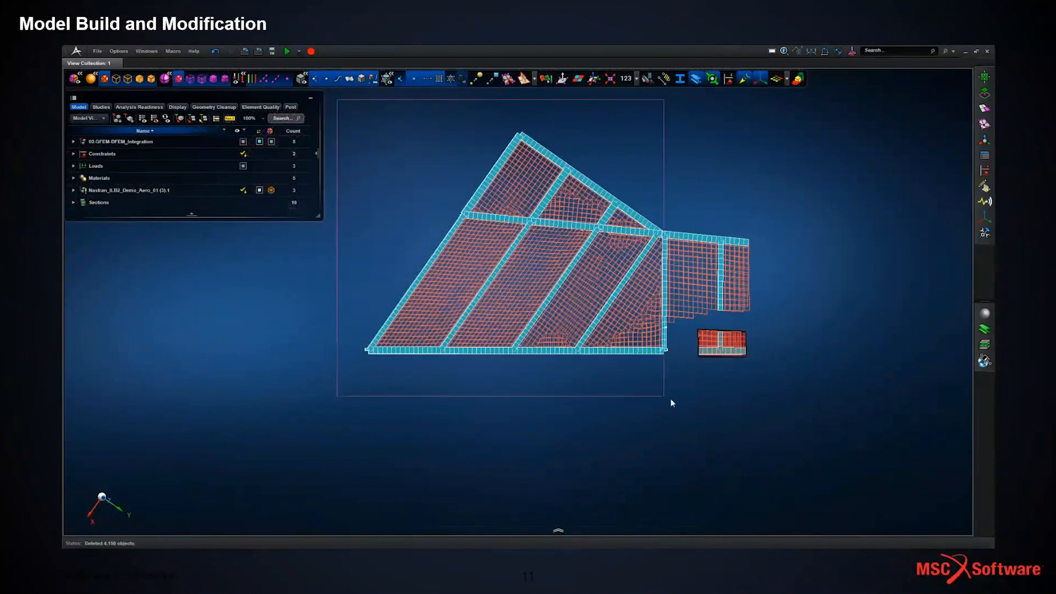
key("Delete")
left_click_drag(653, 209, 786, 329)
key("Delete")
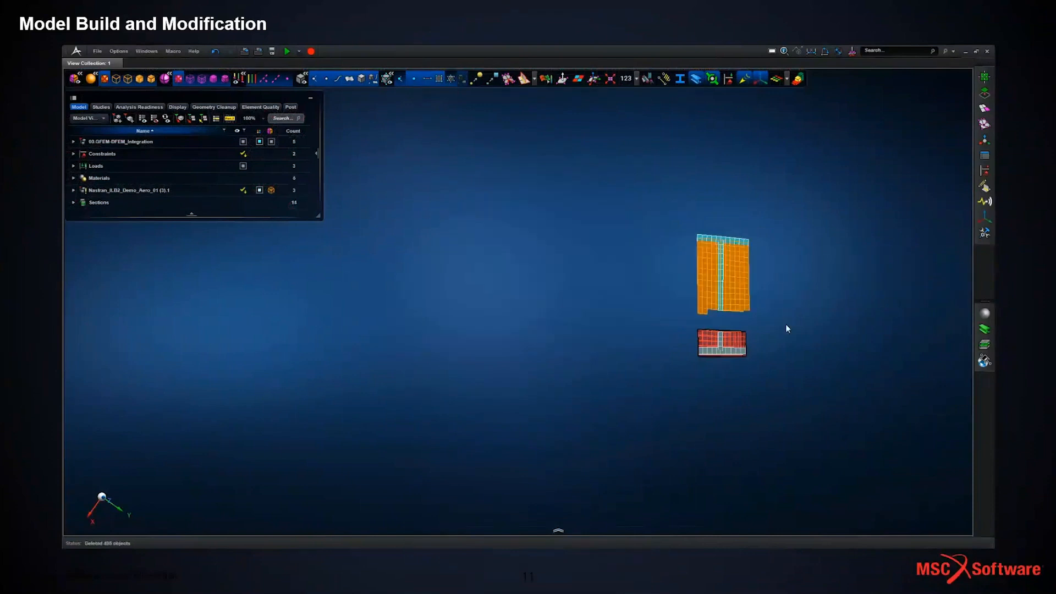
Step: Hide the solid box and display the remaining rib-spar mesh shaded with element edges
key("f")
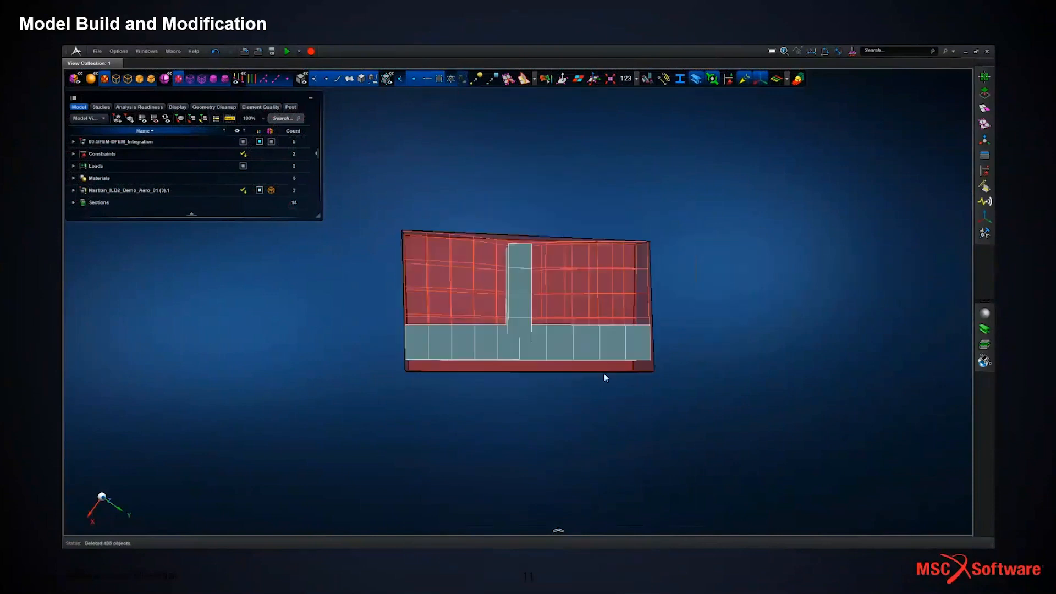
left_click(100, 499)
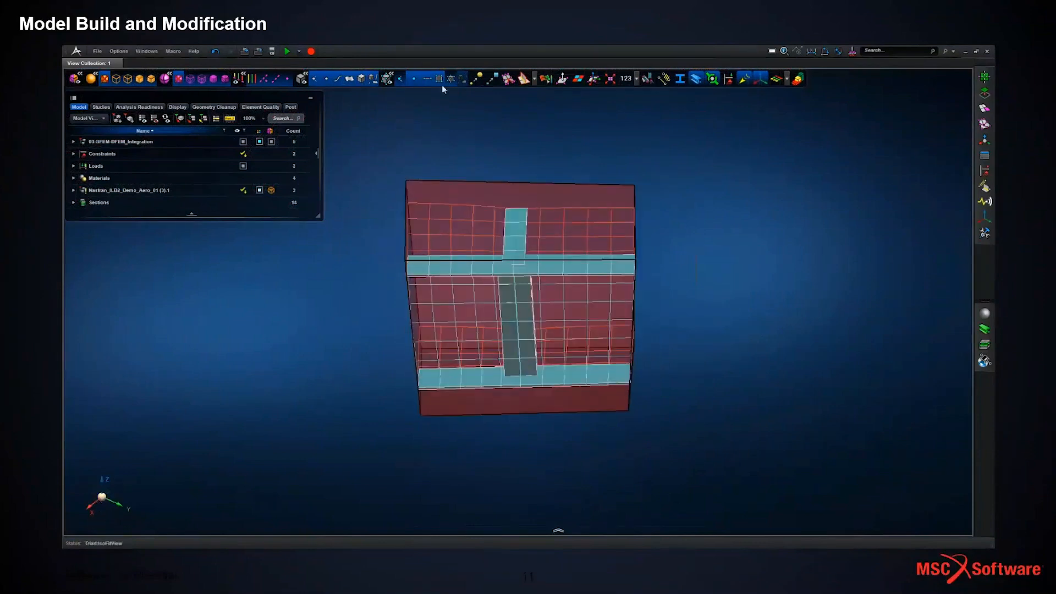
left_click(361, 79)
left_click(225, 79)
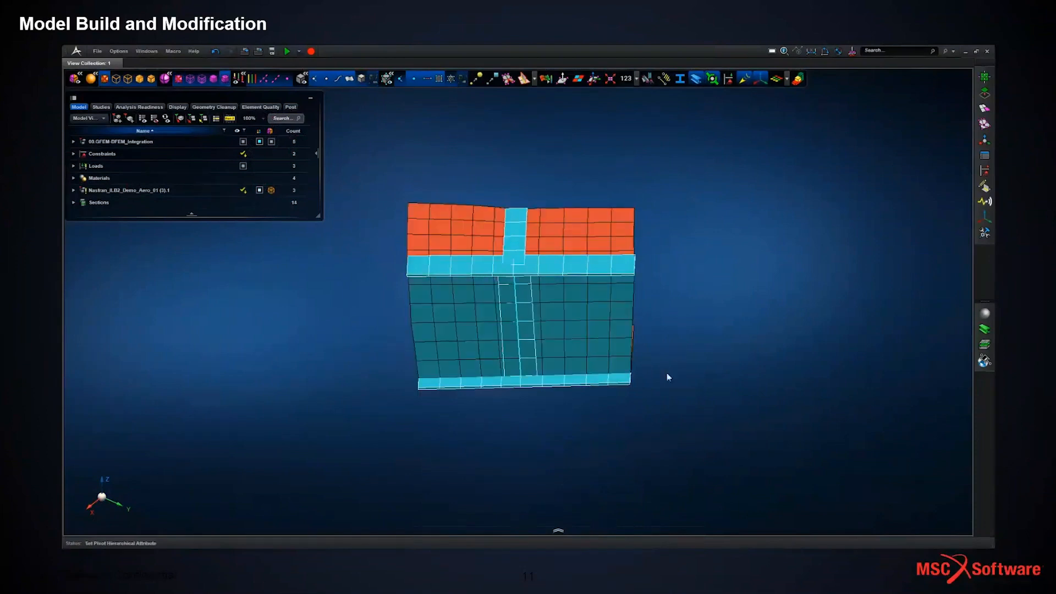
middle_click_drag(355, 443, 491, 427)
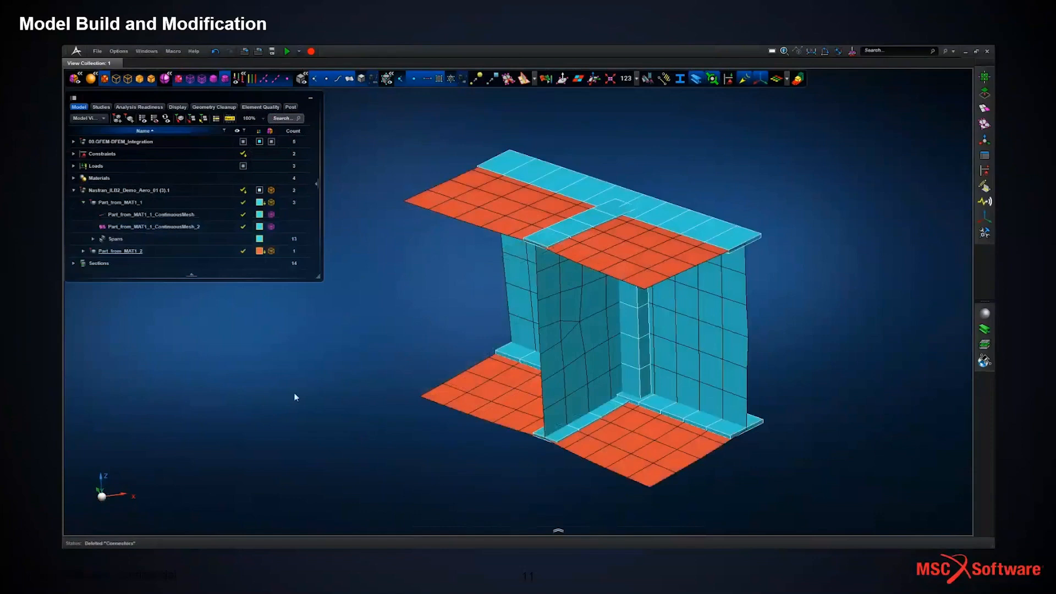
Step: Turn off the beam section display and select Part_from_MAT1_1 in the model tree
left_click(695, 80)
scroll(749, 174, "up", 1)
mouse_move(226, 205)
left_click(164, 203)
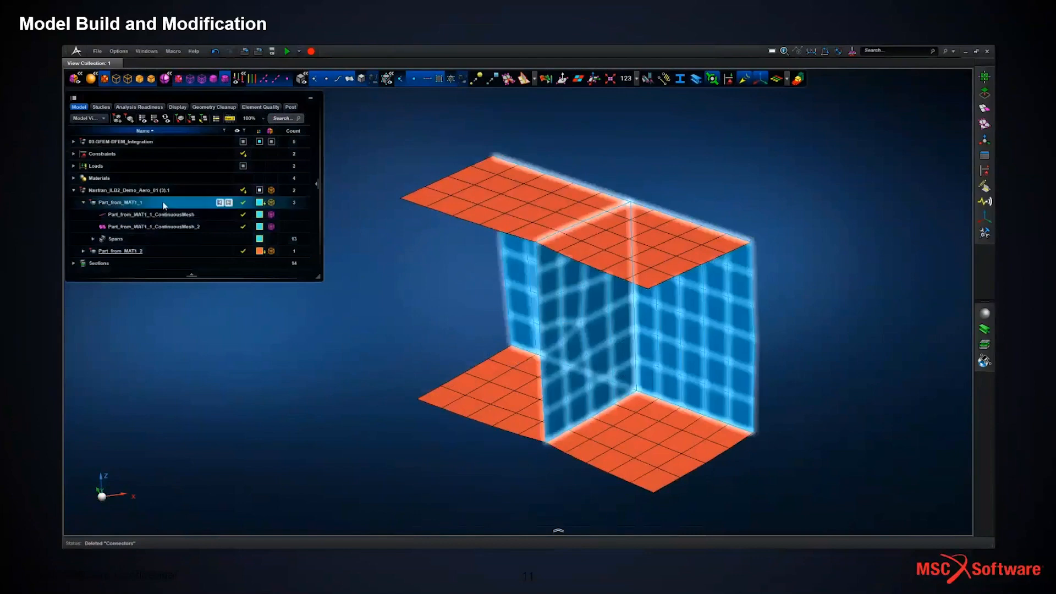
Step: Show only Part_from_MAT1_1 so the rib and spar mesh is isolated from the skins
right_click(164, 203)
left_click(112, 275)
middle_click_drag(768, 233, 806, 222)
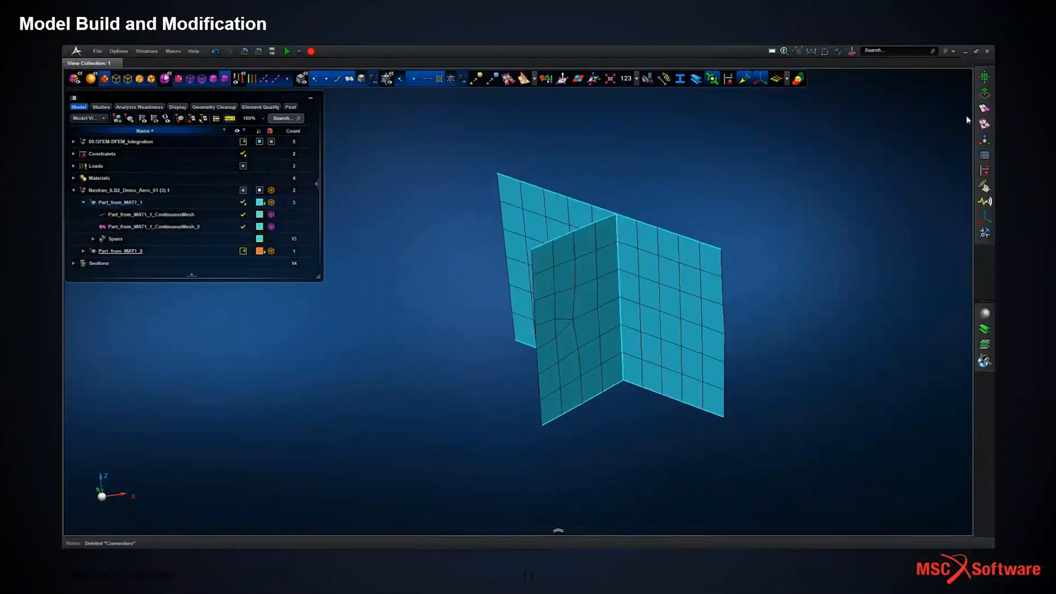
Step: Create faceted surfaces from the rib and spar mesh Part_from_MAT1_1_ContinuousMesh_2, using feature and vertex angles of 40°
left_click(985, 110)
left_click(985, 91)
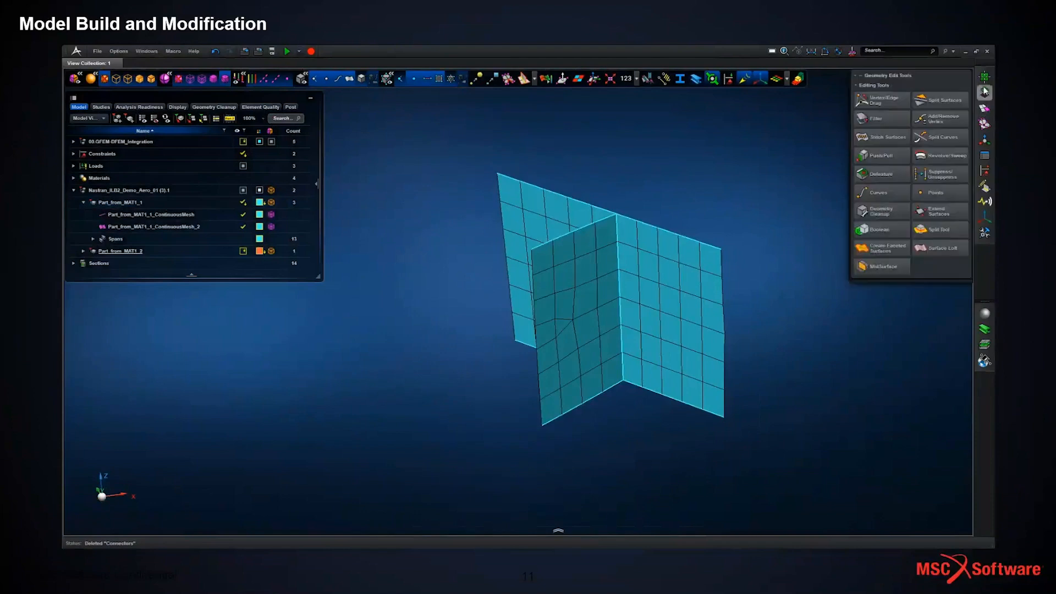
left_click(880, 248)
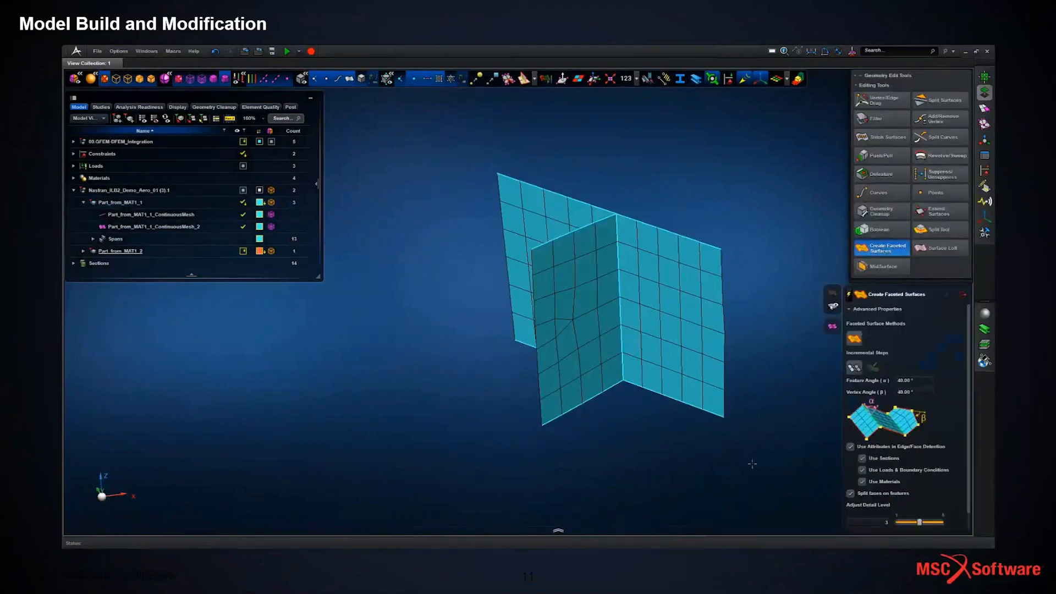
left_click(712, 371)
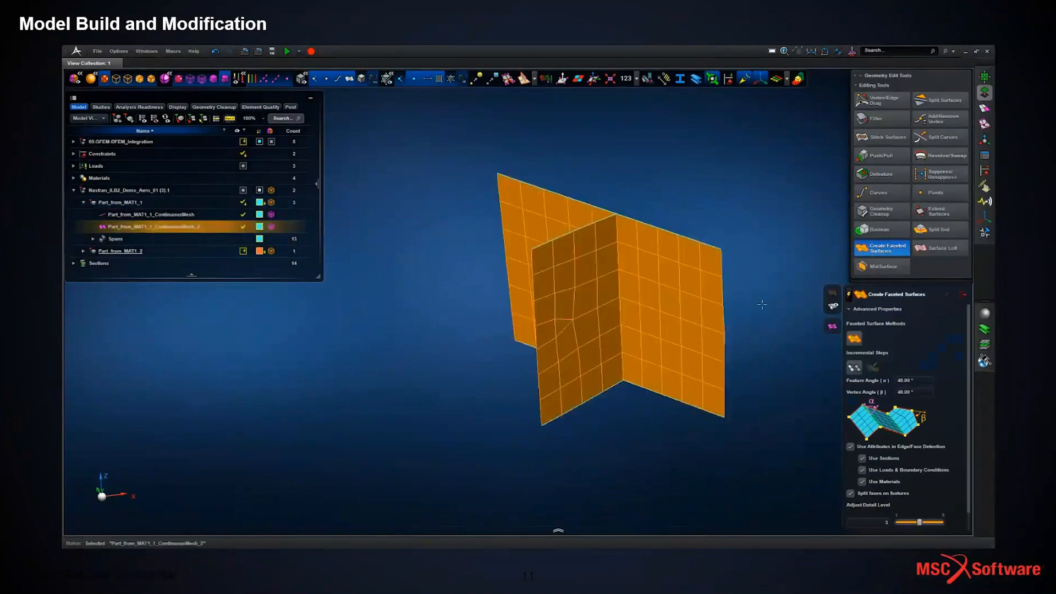
middle_click(762, 304)
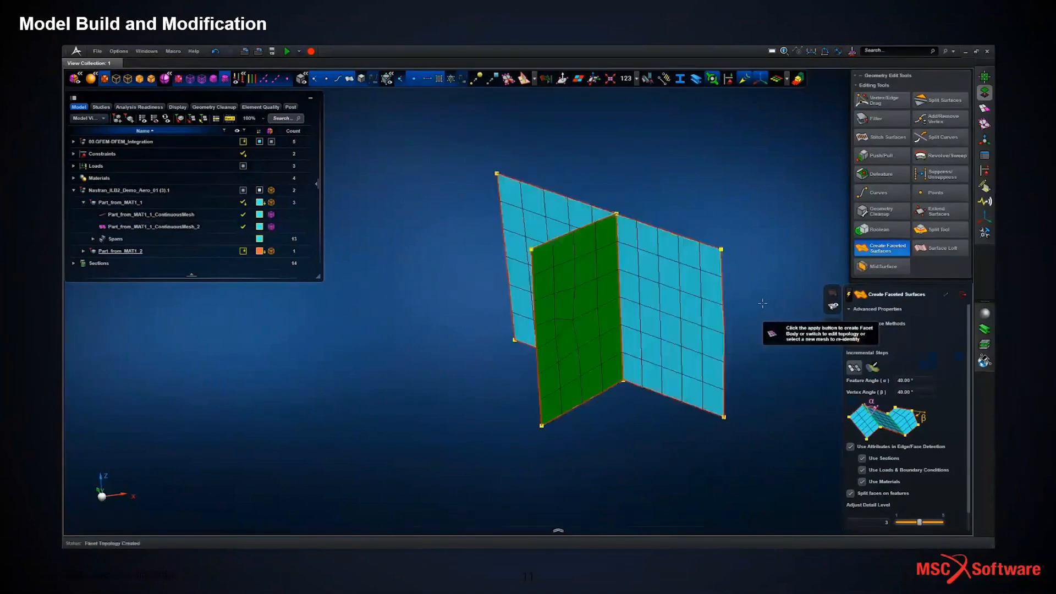
left_click(945, 295)
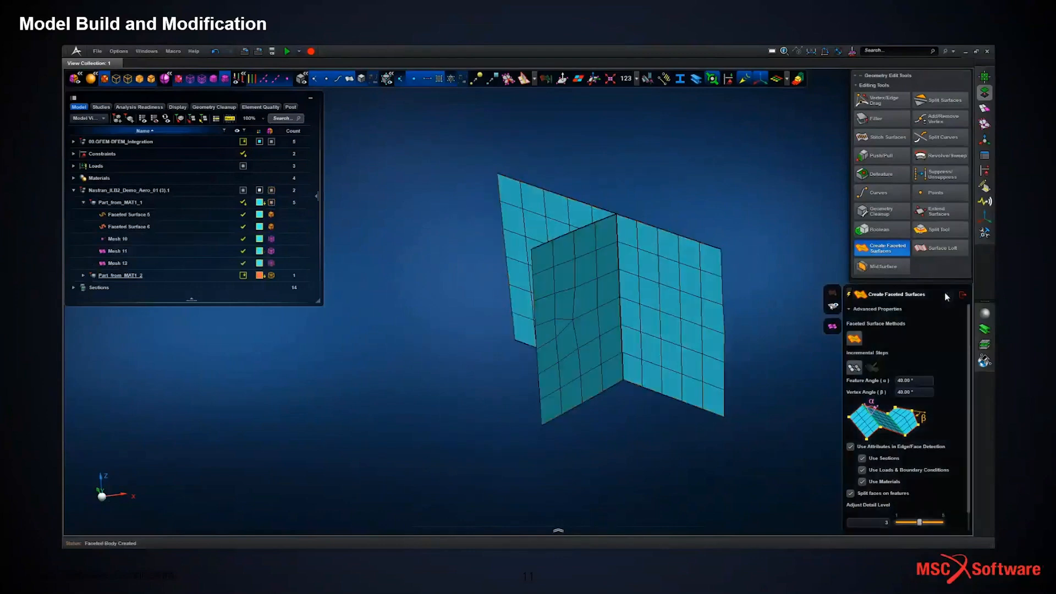
Step: Delete Mesh 10, Mesh 11 and Mesh 12 under Part_from_MAT1_1, keeping the two faceted surfaces
left_click(124, 230)
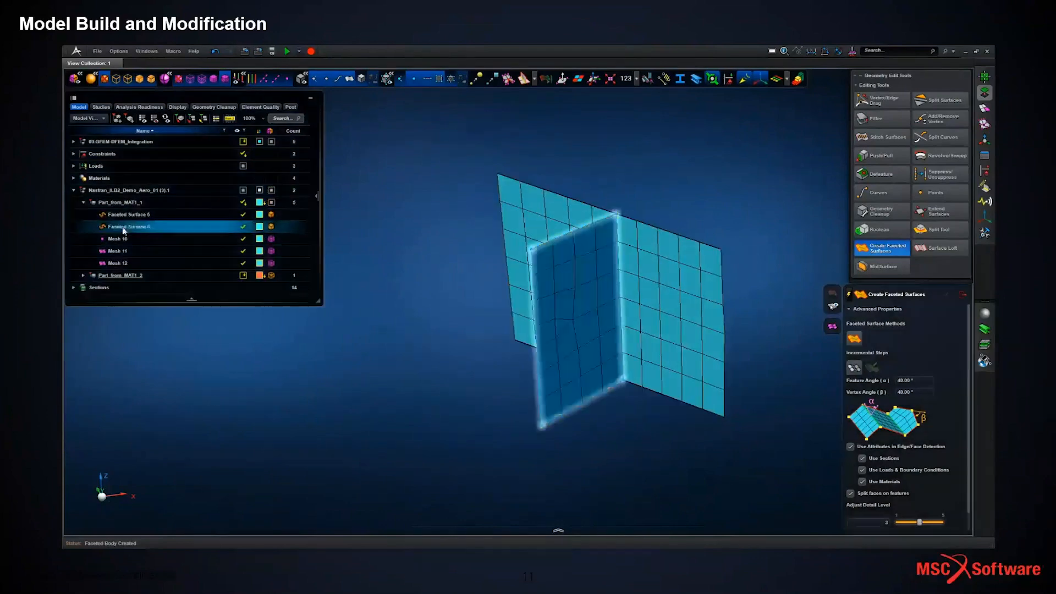
left_click(127, 215)
left_click(127, 226)
left_click(126, 239)
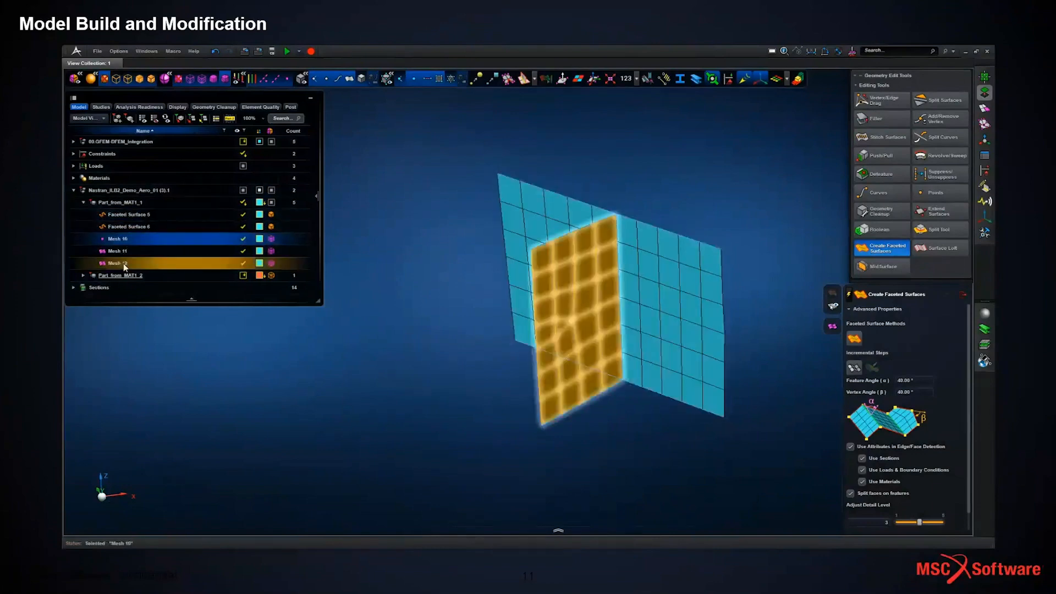
left_click(125, 264, "shift")
right_click(125, 264)
left_click(83, 274)
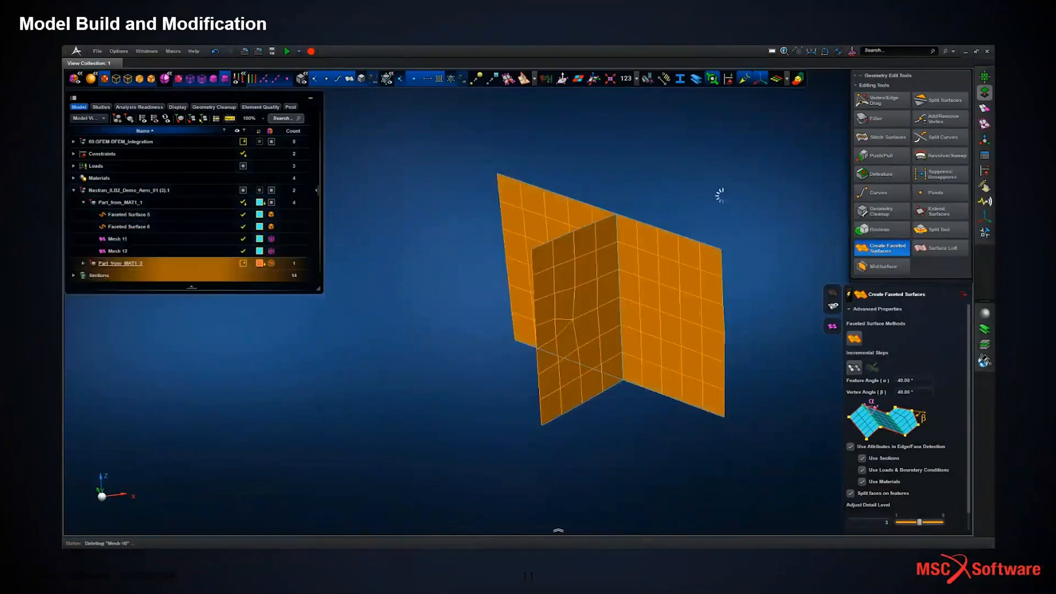
Step: Surface-mesh the faceted spar and rib surfaces with a 10 mm mesh size and the auto mesh method
left_click(962, 293)
left_click(985, 108)
left_click(948, 102)
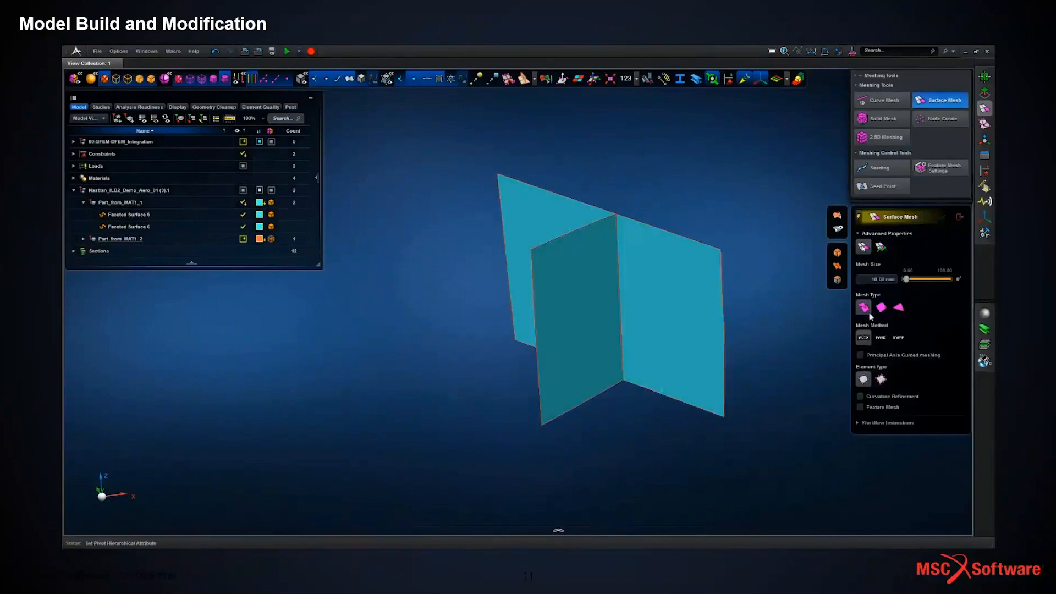
left_click(636, 287)
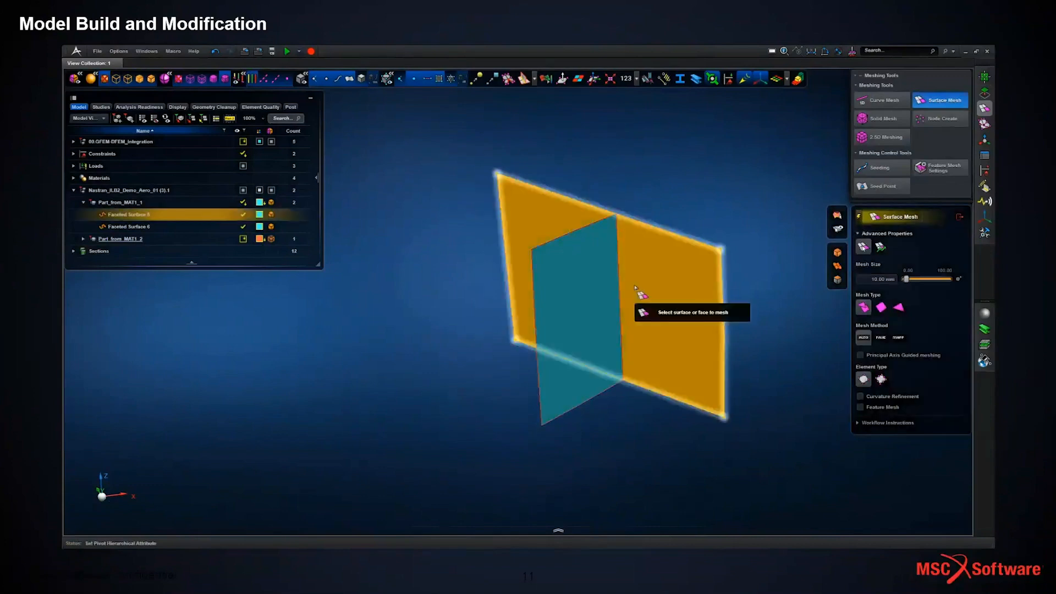
left_click(636, 287)
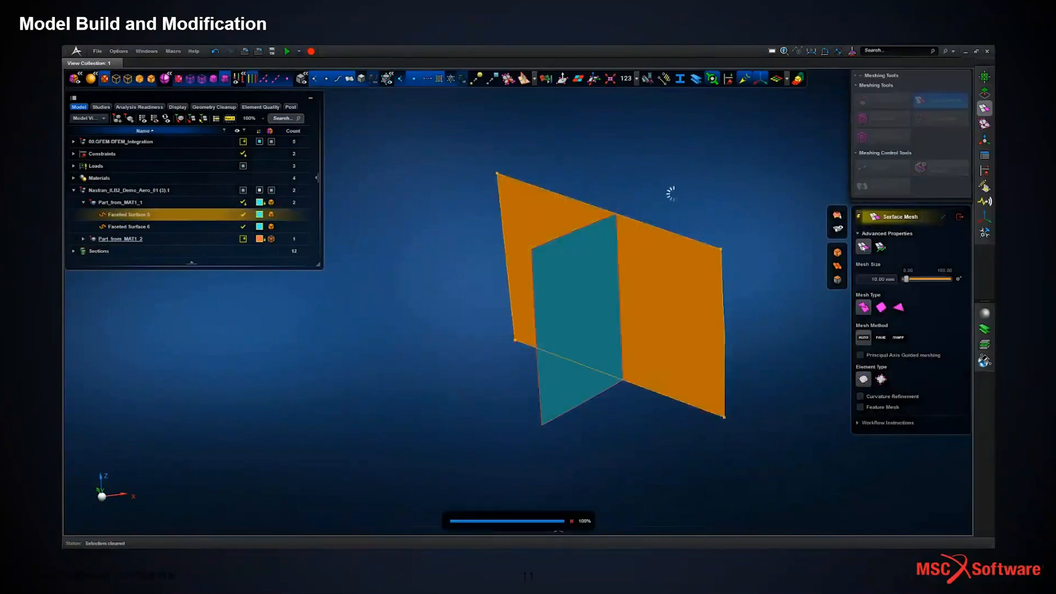
left_click(616, 267)
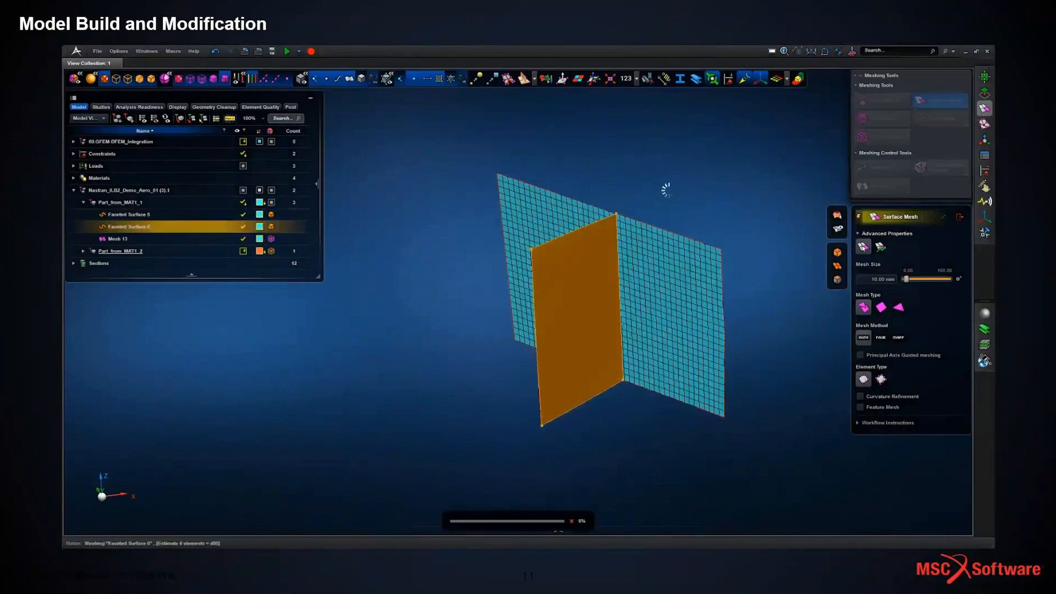
Step: Show only the skin part Part_from_MAT1_2 and close the Surface Mesh tool
left_click(110, 264)
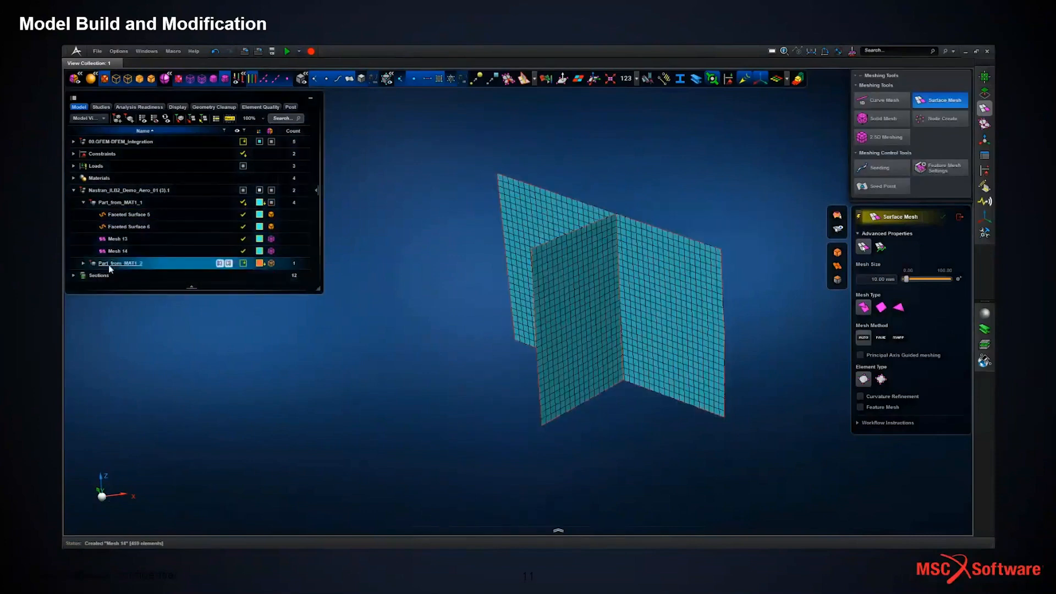
right_click(110, 266)
left_click(110, 345)
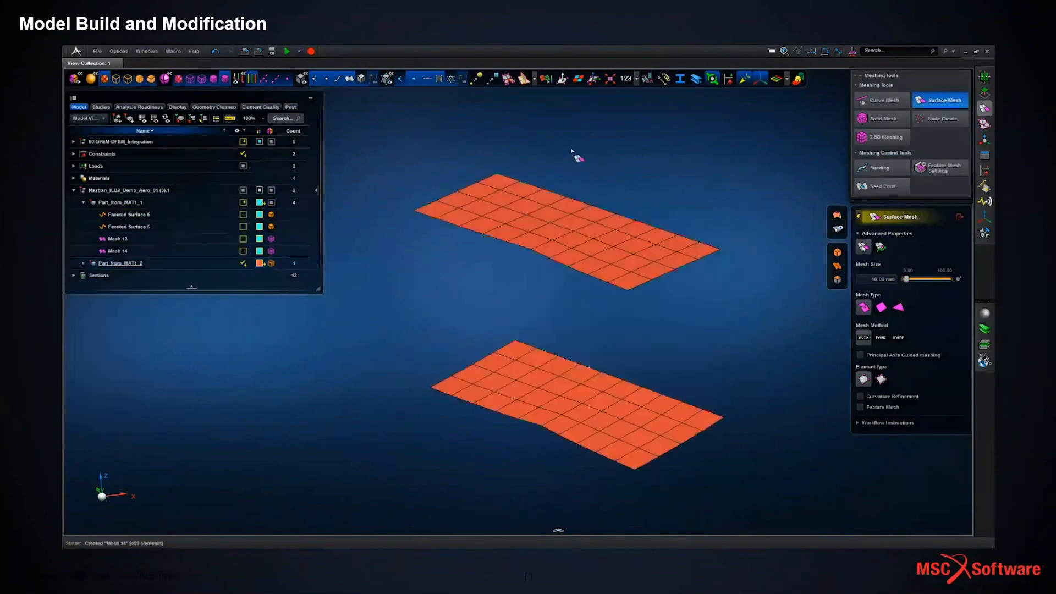
left_click(960, 217)
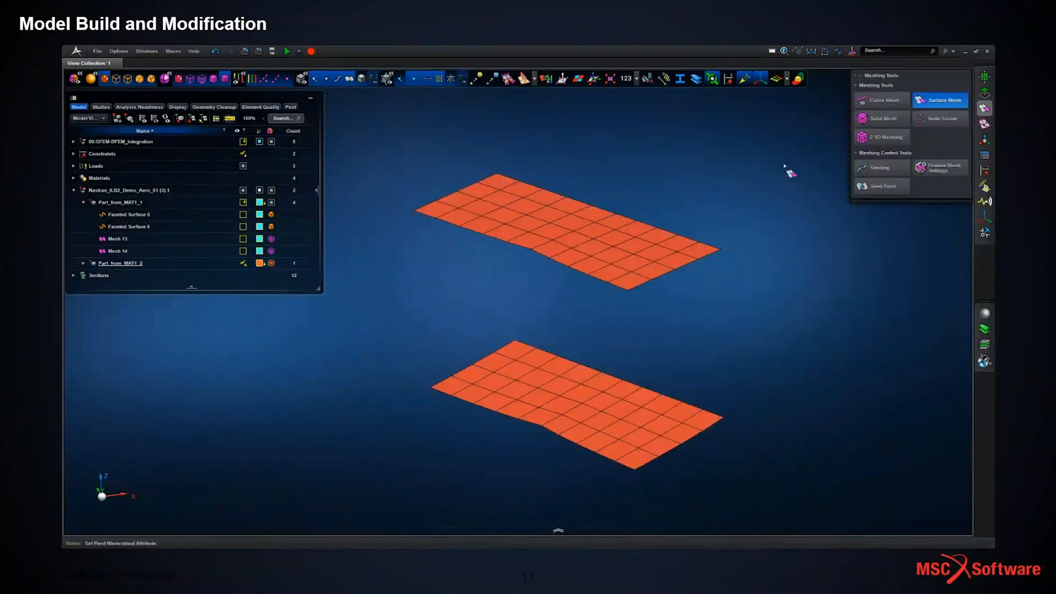
Step: Draw curves between the corner nodes along both short end edges of the upper skin mesh
left_click(986, 94)
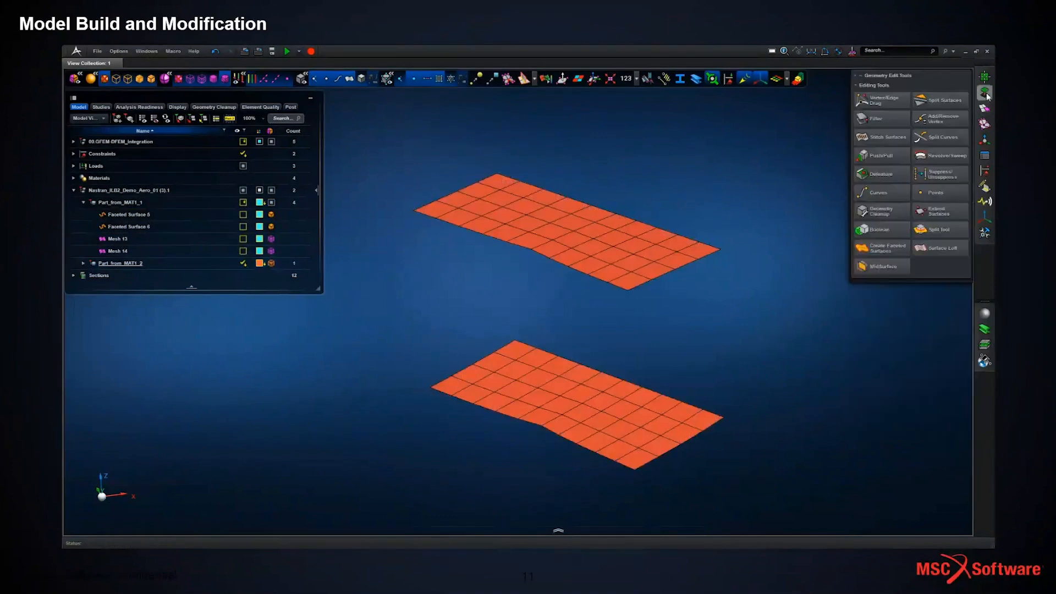
left_click(879, 193)
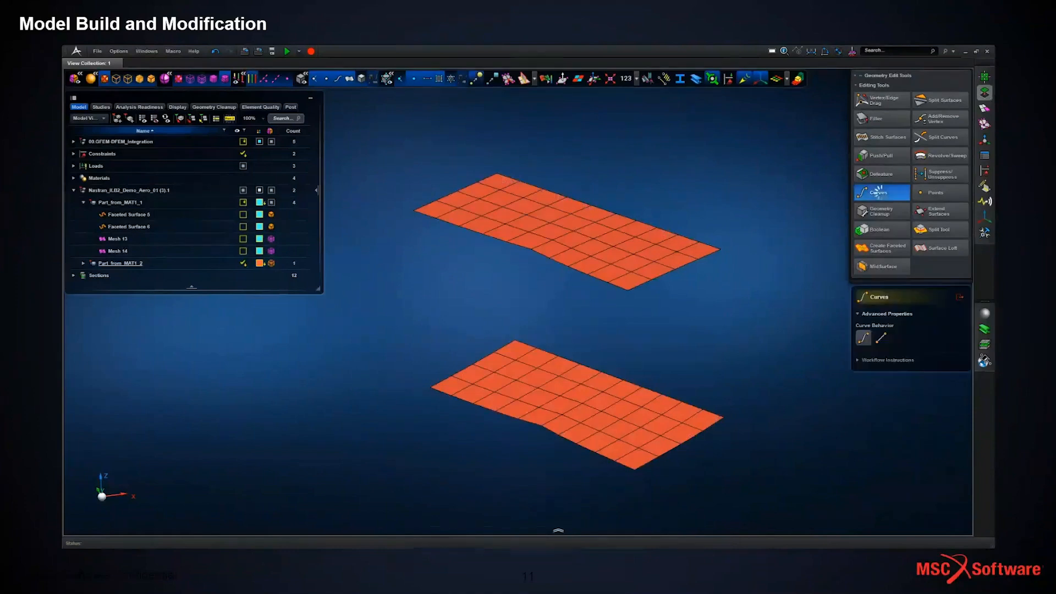
left_click(863, 339)
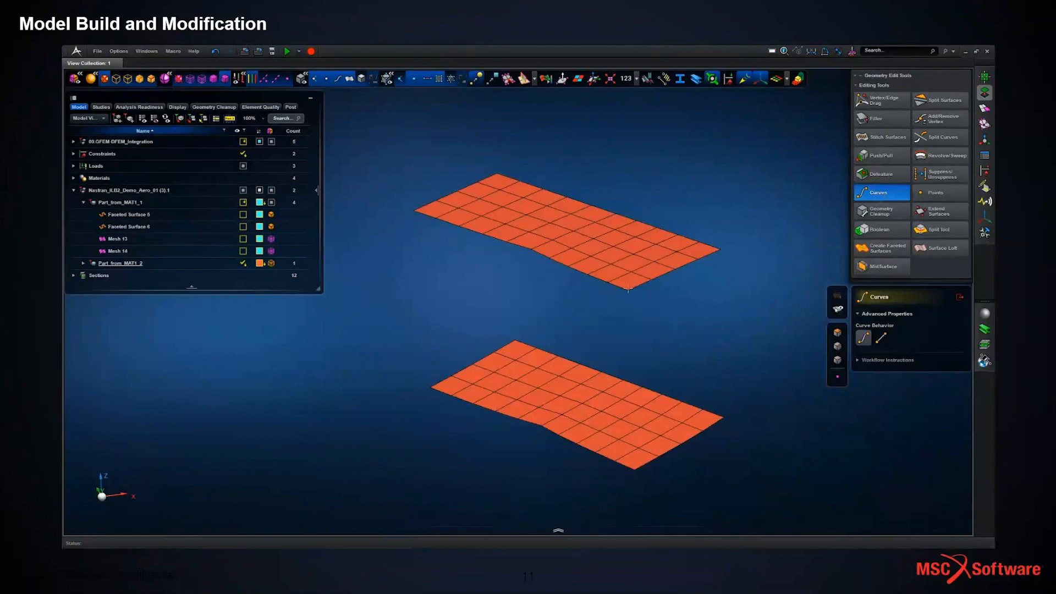
left_click(837, 377)
left_click(628, 290)
left_click(720, 249)
left_click(497, 174)
left_click(413, 210)
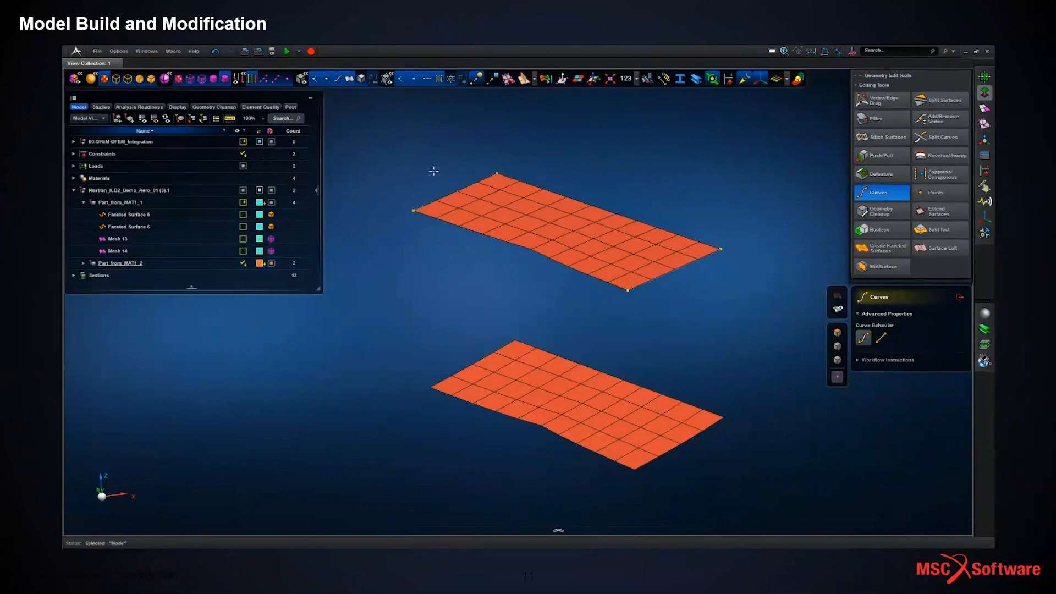
Step: Draw curves between nodes across the lower skin mesh, along the rib line and both short end edges
left_click(515, 340)
left_click(530, 420)
left_click(542, 425)
double_click(624, 378)
left_click(719, 420)
left_click(634, 468)
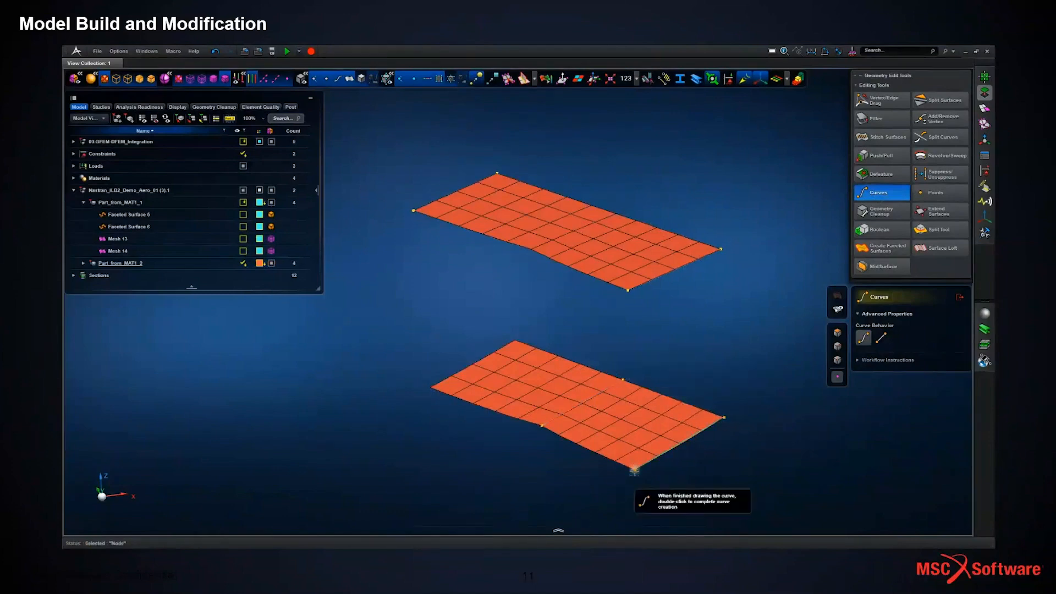
double_click(685, 362)
left_click(516, 340)
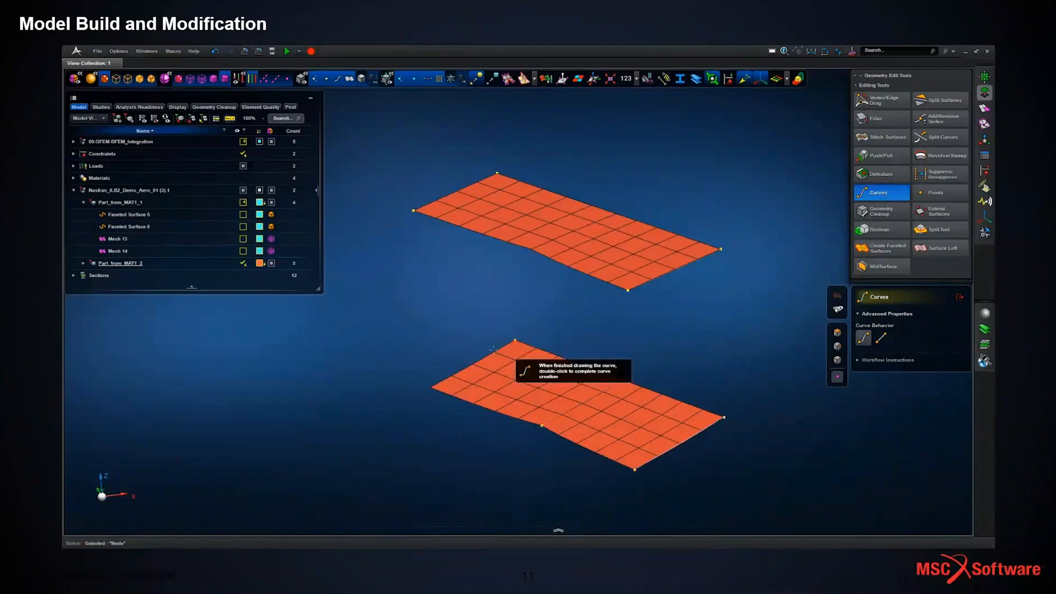
left_click(432, 387)
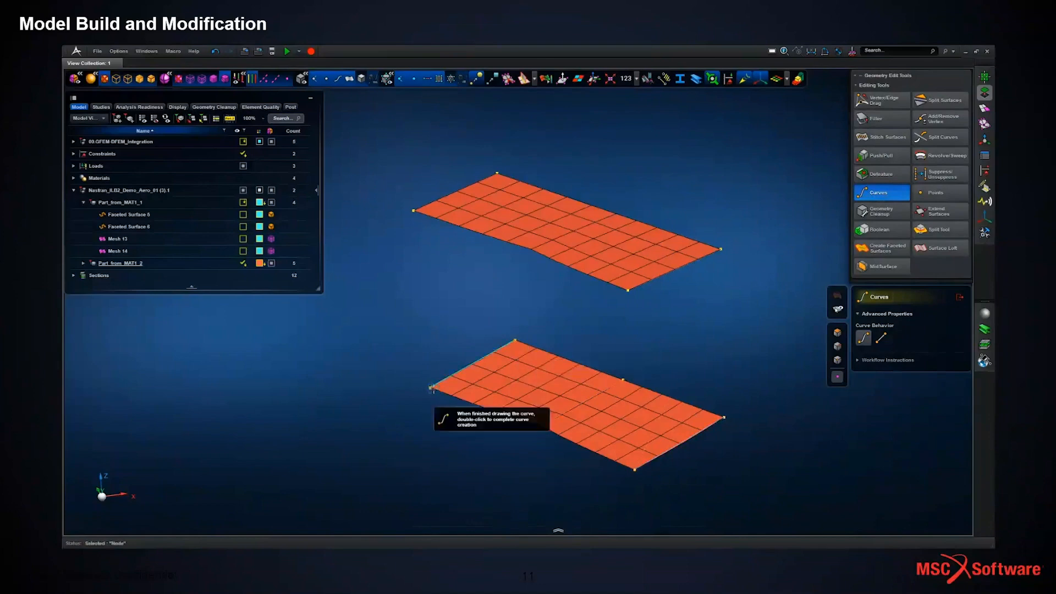
double_click(436, 311)
left_click(958, 299)
Step: Expand Part_from_MAT1_2 and delete Part_from_MAT1_2_ContinuousMesh, leaving only the drawn curves
double_click(91, 264)
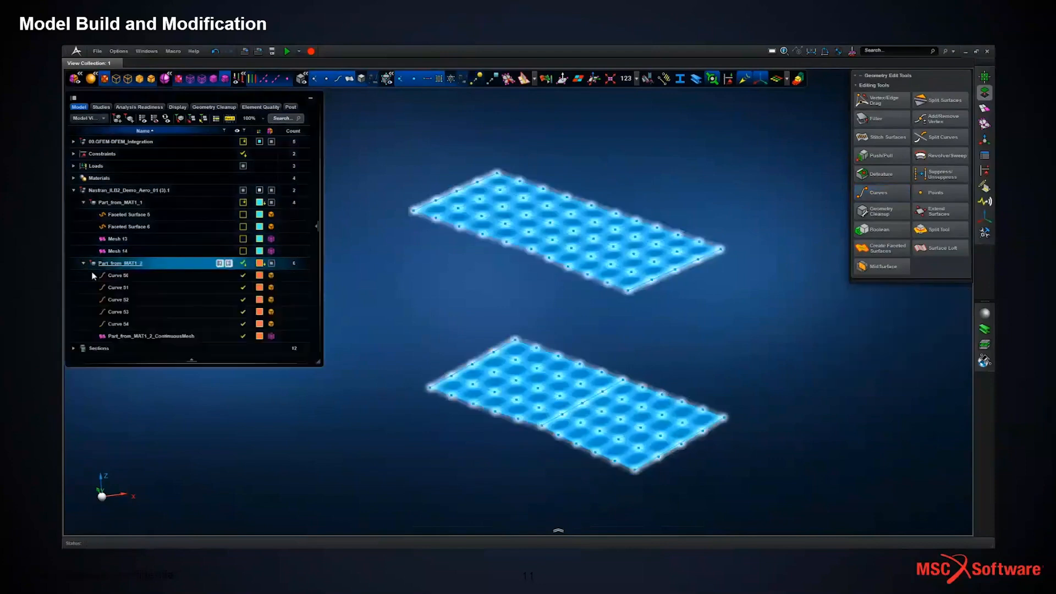
left_click(143, 336)
right_click(104, 338)
left_click(103, 347)
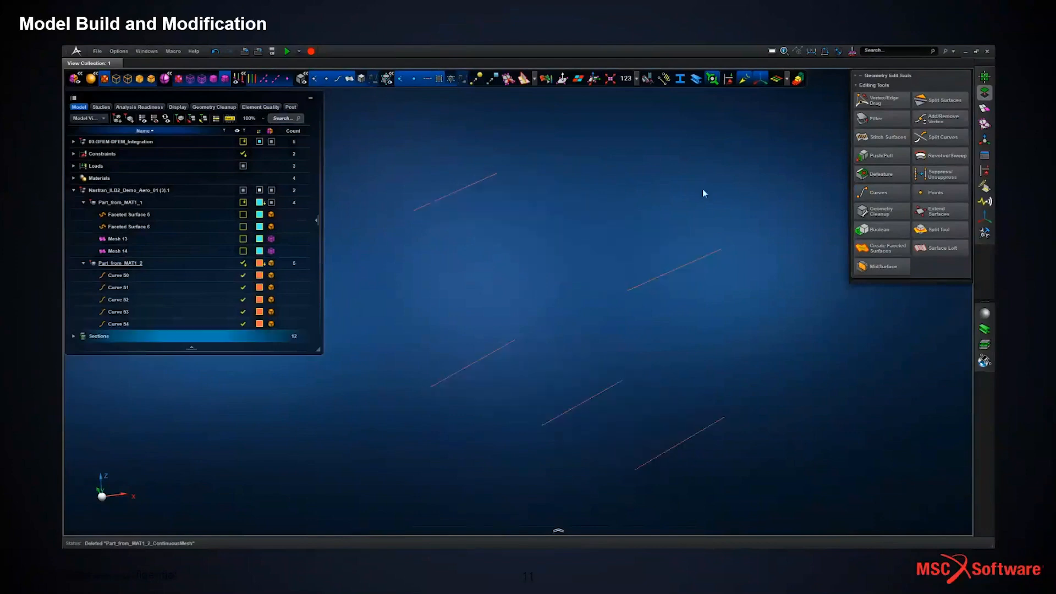
Step: Loft the upper skin surface between its two end curves
left_click(985, 95)
left_click(985, 94)
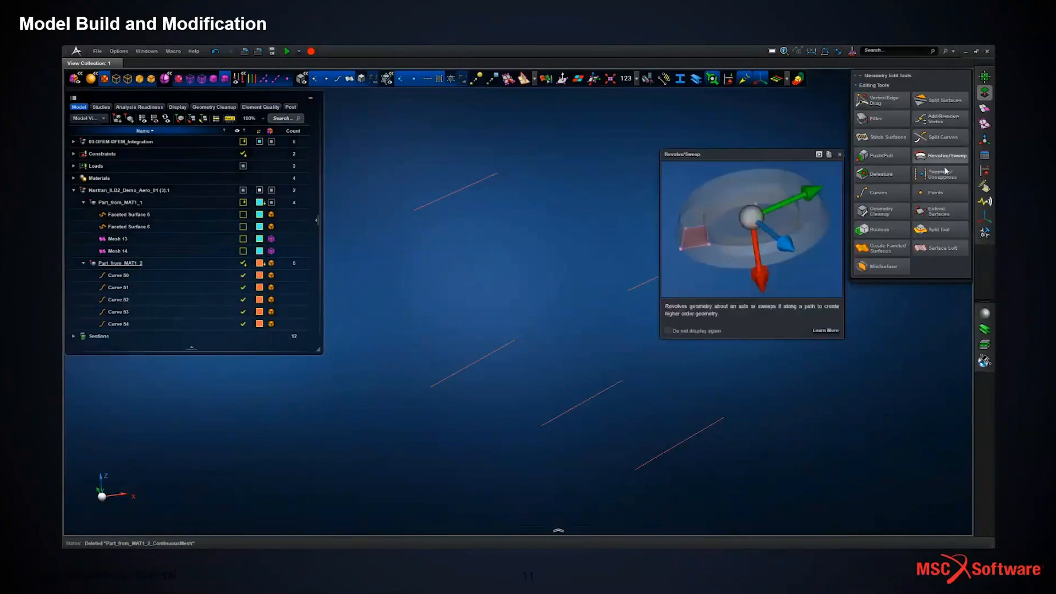
left_click(939, 248)
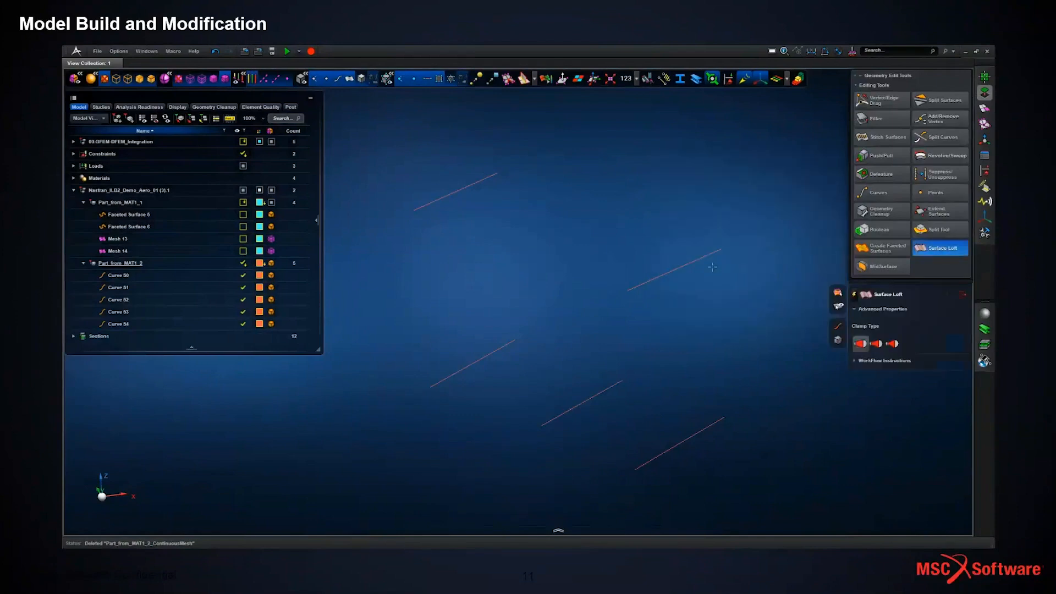
left_click(688, 259)
left_click(689, 261)
left_click(461, 190)
middle_click(620, 165)
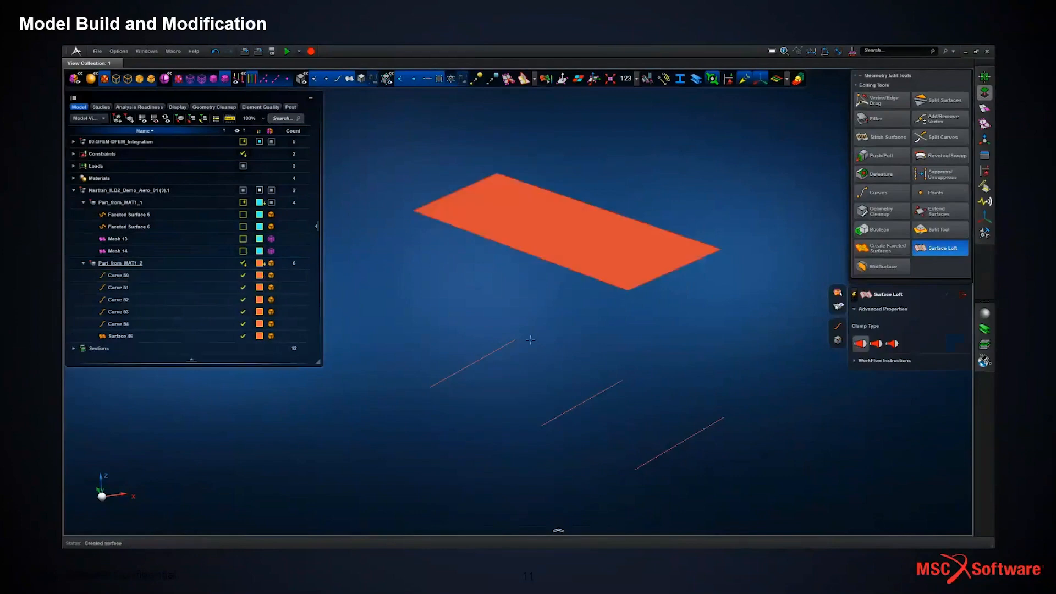
Step: Loft the lower skin surface through its three curves and close the Surface Loft tool
left_click(575, 404)
middle_click(674, 431)
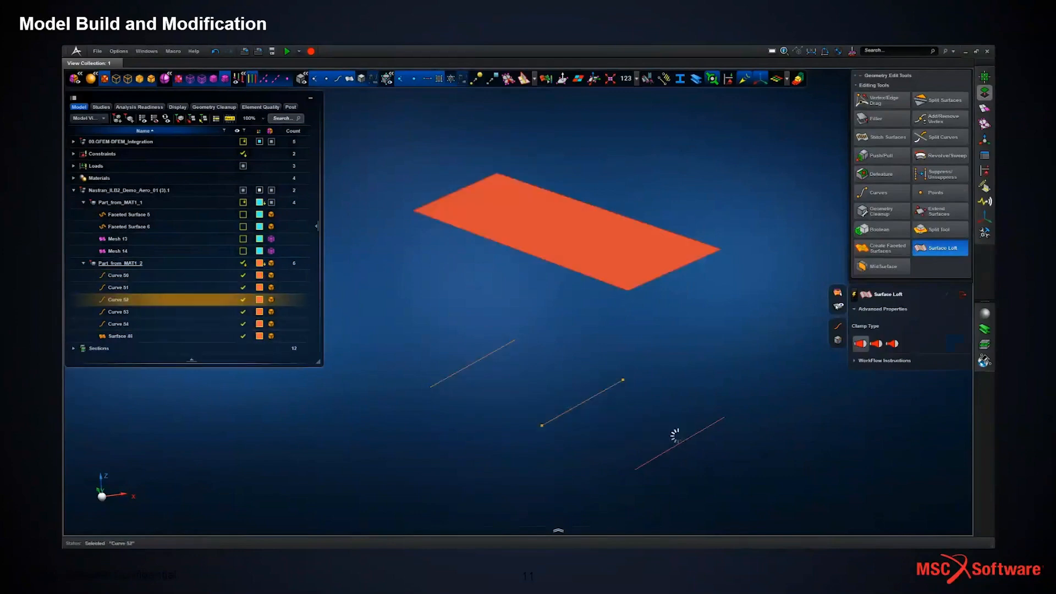
left_click(694, 419)
middle_click(694, 419)
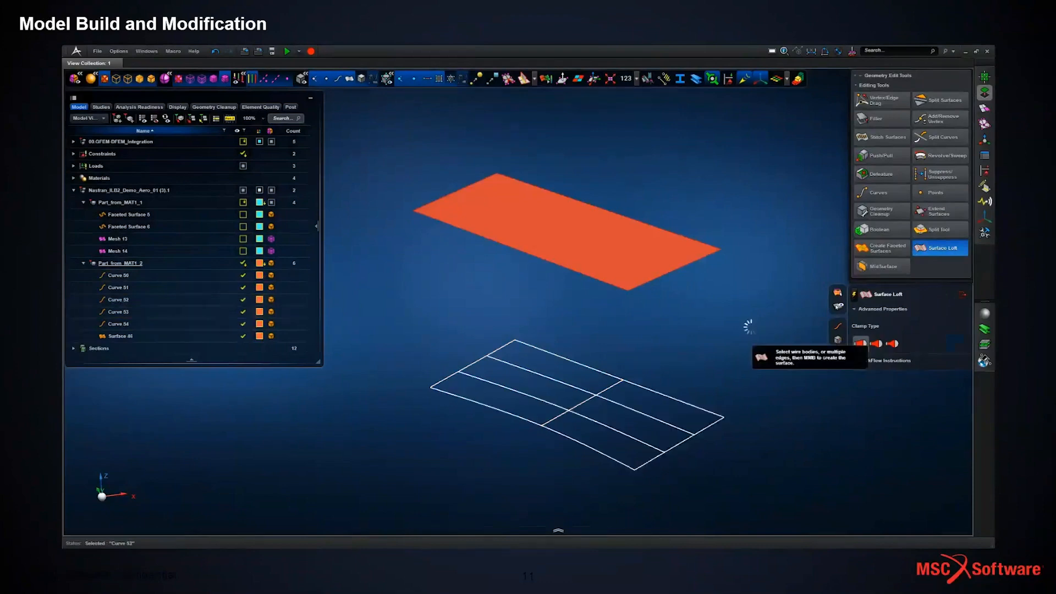
left_click(962, 297)
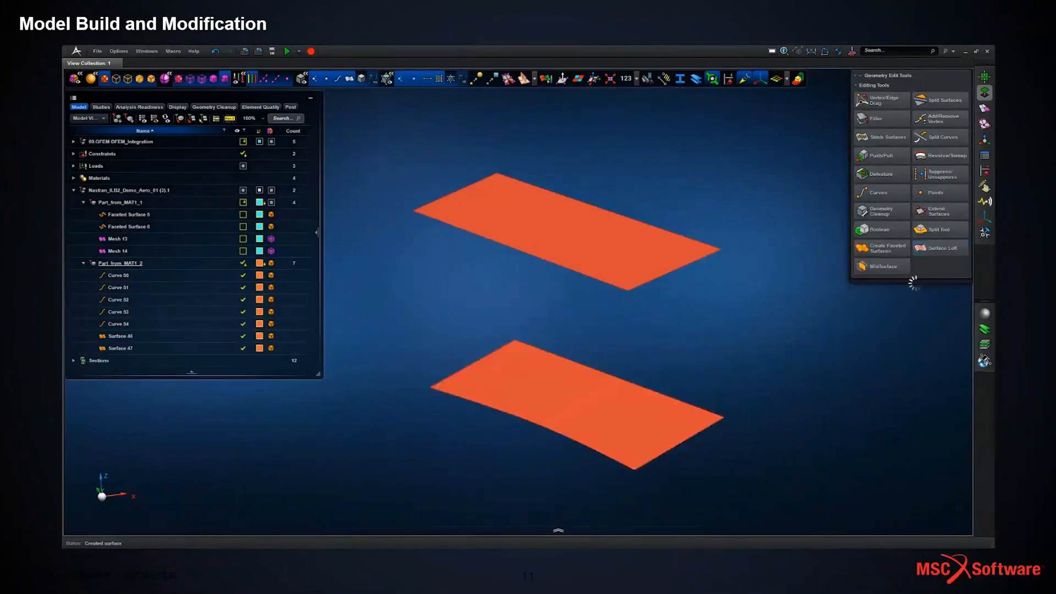
Step: Show Part_from_MAT1_1 again and surface-mesh the upper and lower lofted skins with a 10 mm mesh size
left_click(239, 204)
left_click(985, 108)
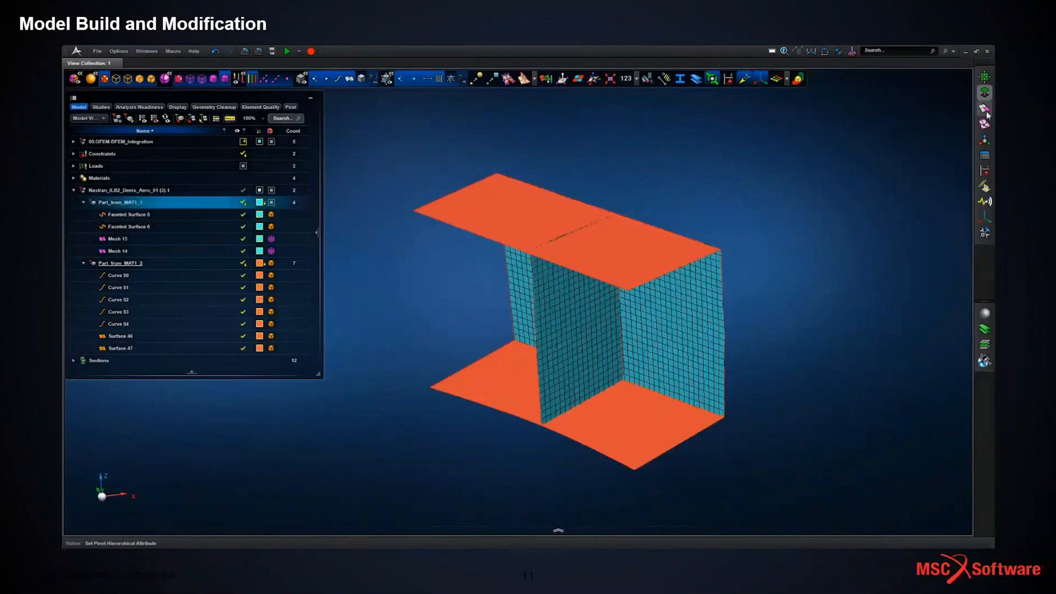
left_click(939, 100)
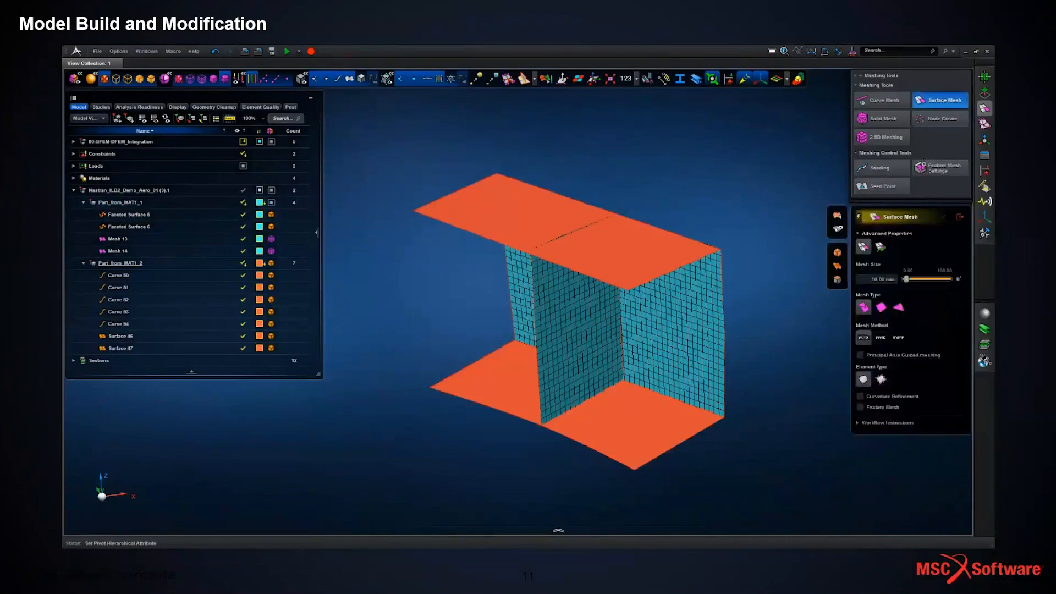
left_click(472, 228)
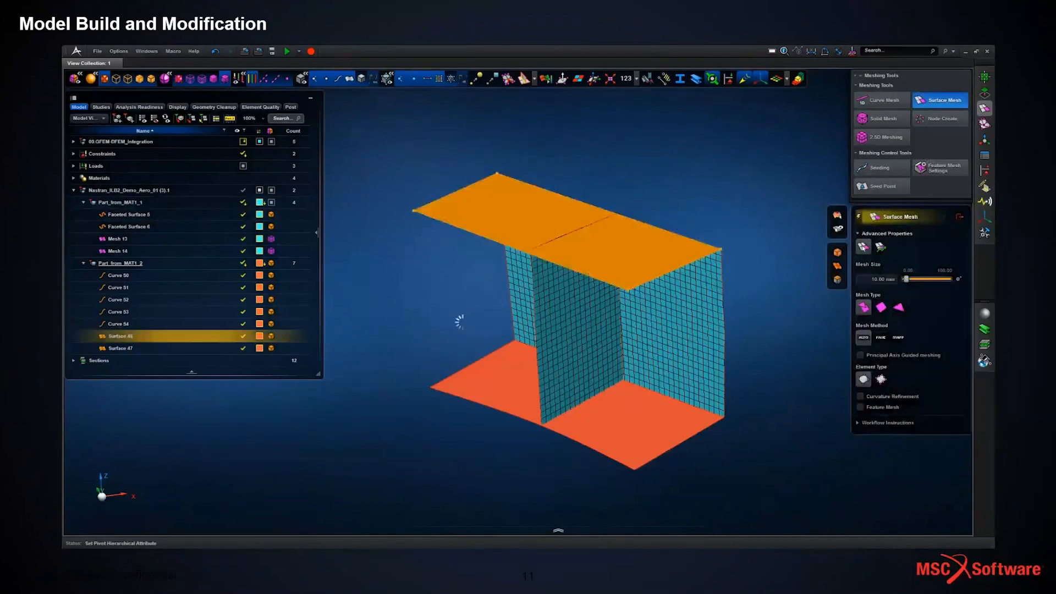
left_click(484, 382)
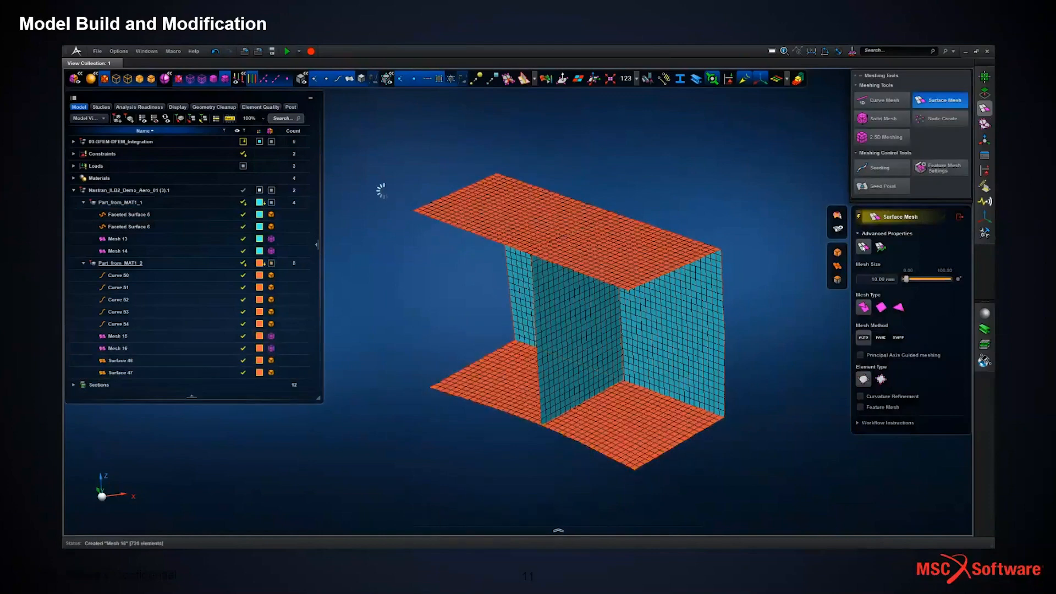
Step: Check the shell thickness display on the remeshed skins, rib and spar, and switch back to part colors
left_click(779, 82)
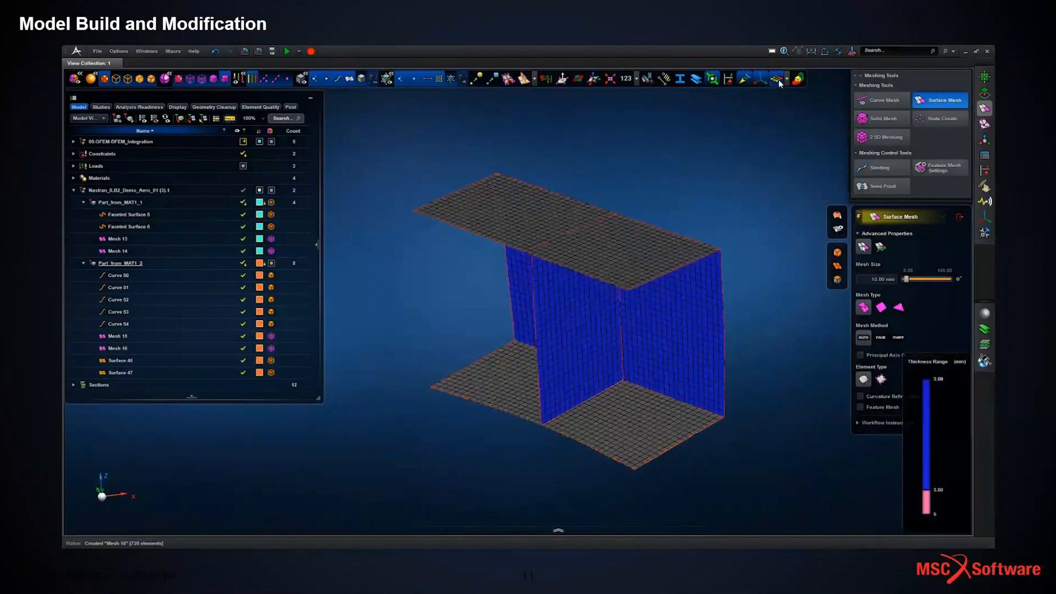
left_click(779, 83)
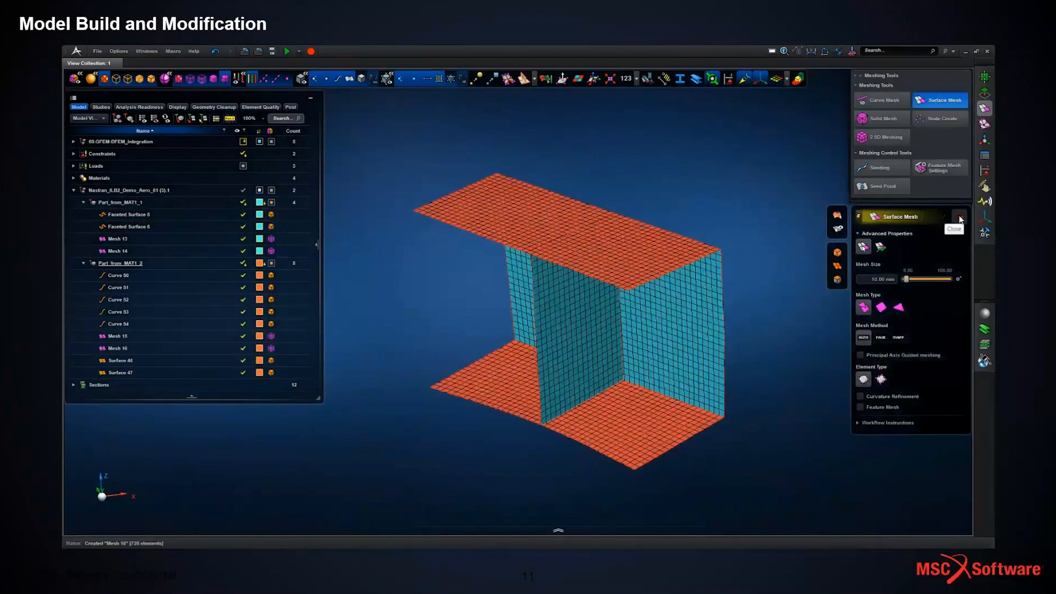
key("Escape")
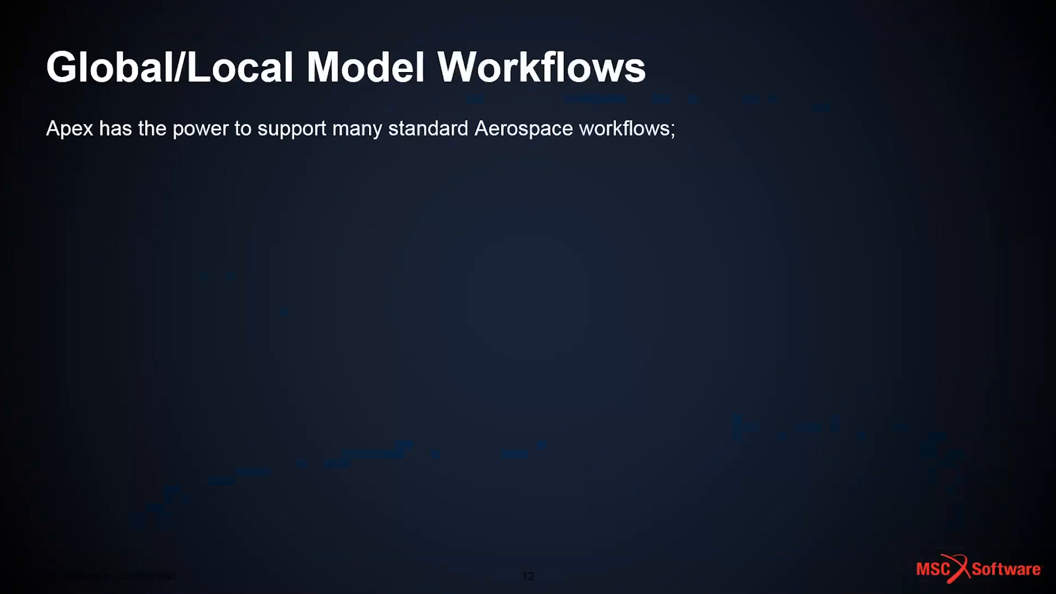
key("Right")
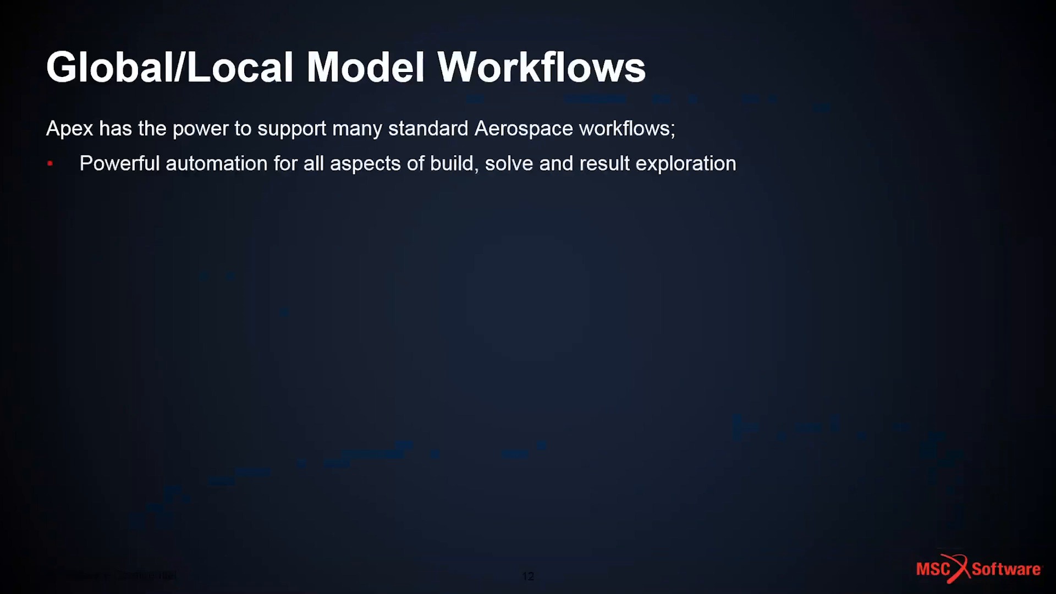